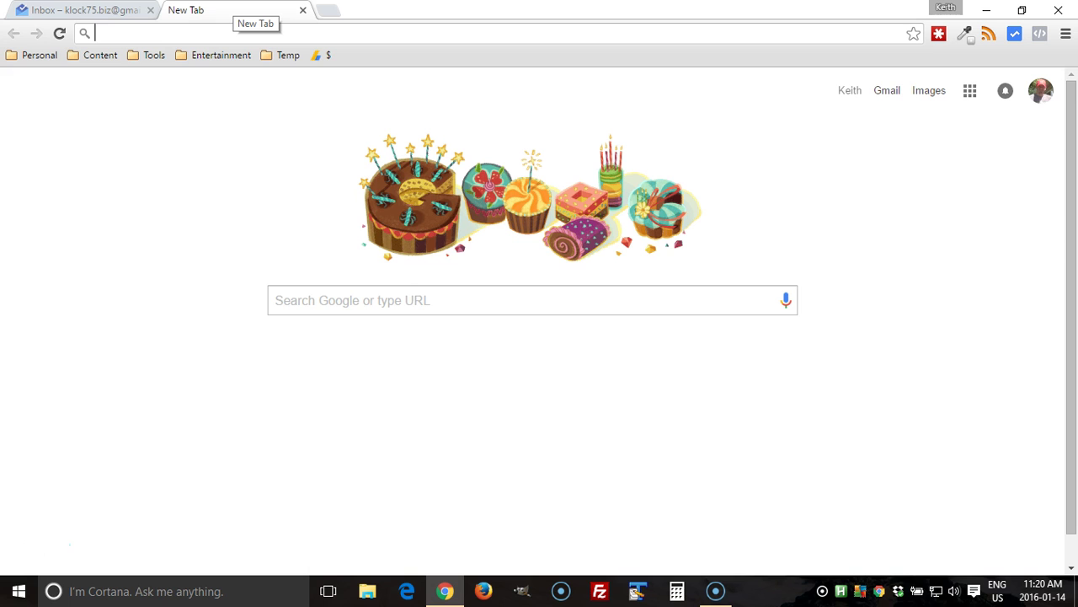
Search the web for Google Custom Search, open its search engine list and start adding a new search engine.
{"action": "type", "text": "google cus"}
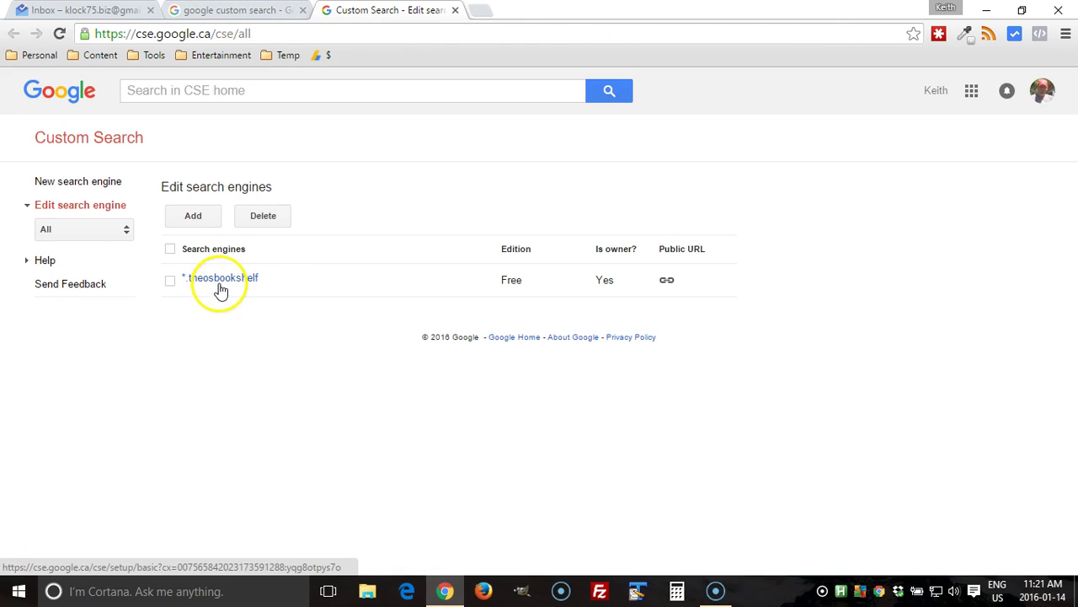
{"action": "left_click", "coordinate": [194, 218]}
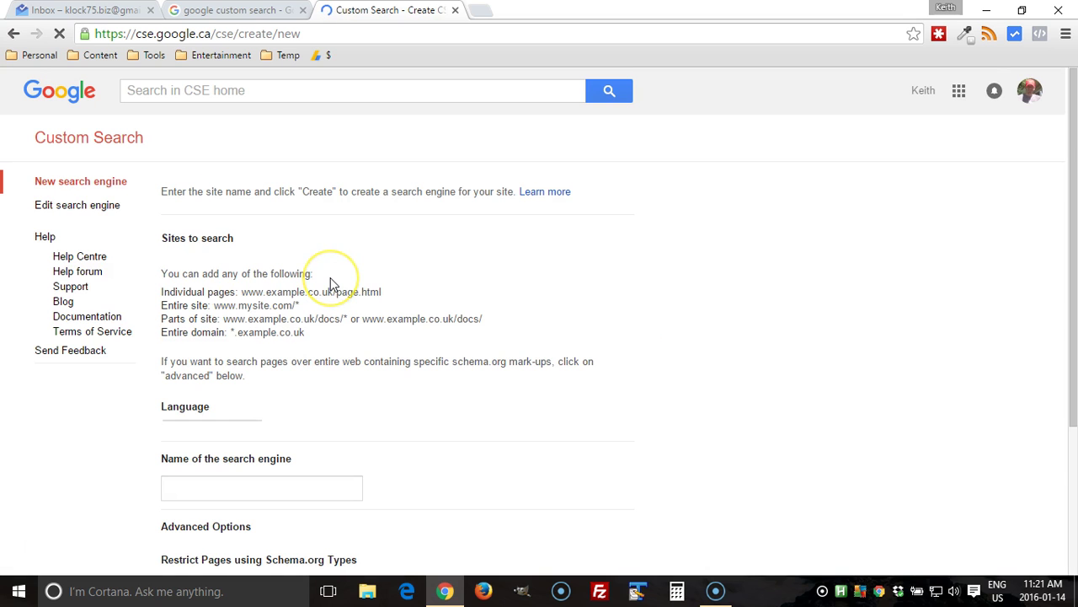
Enter *.theosbookshelf.com as the site to search, following the entire-domain format.
{"action": "left_click", "coordinate": [294, 266]}
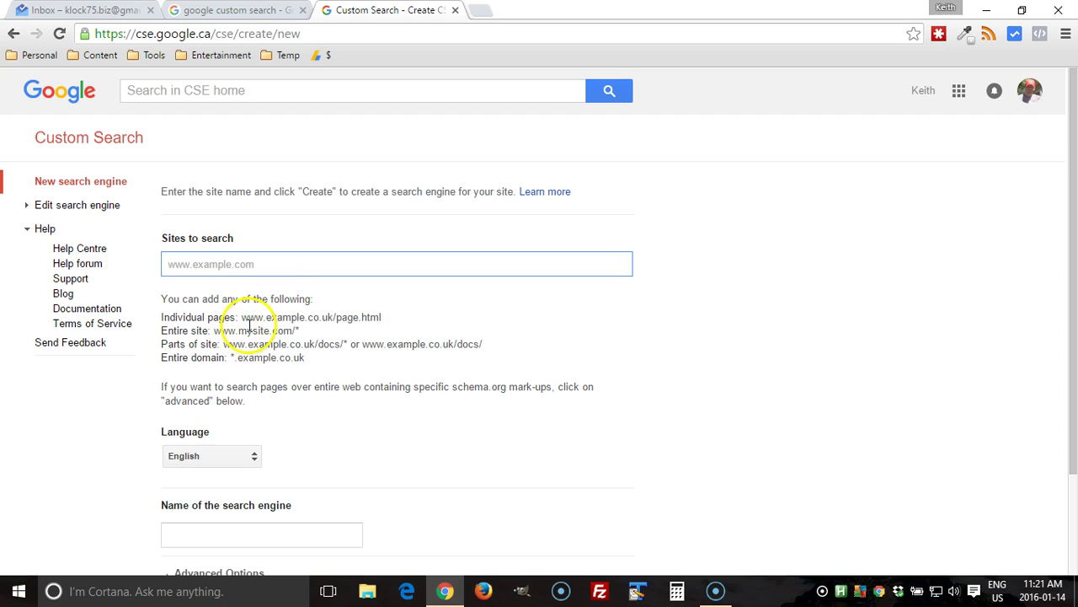
{"action": "left_click_drag", "start_coordinate": [213, 331], "coordinate": [308, 360]}
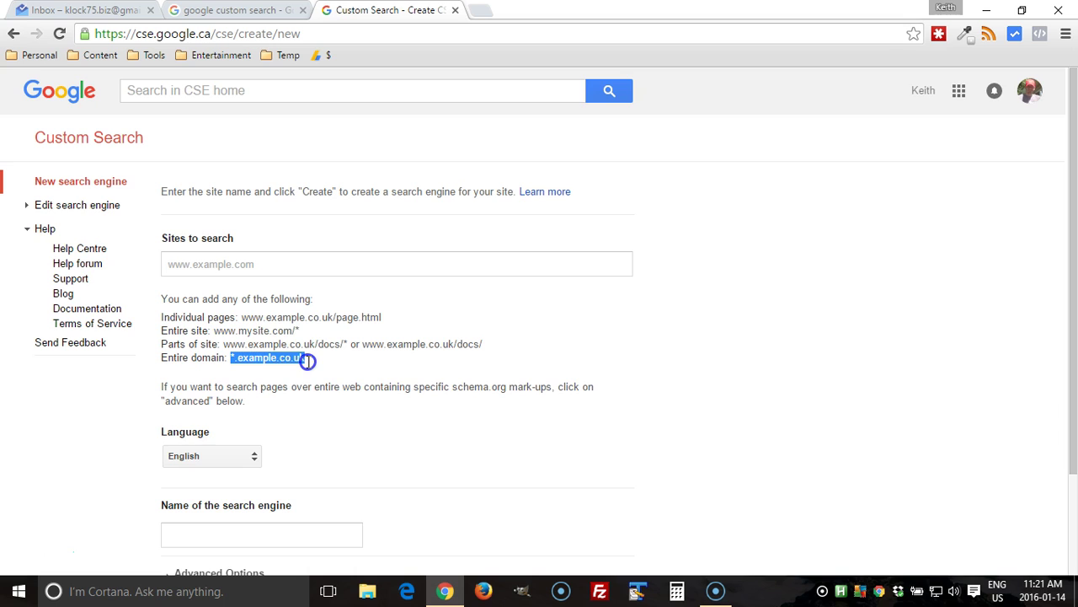
{"action": "left_click", "coordinate": [223, 255]}
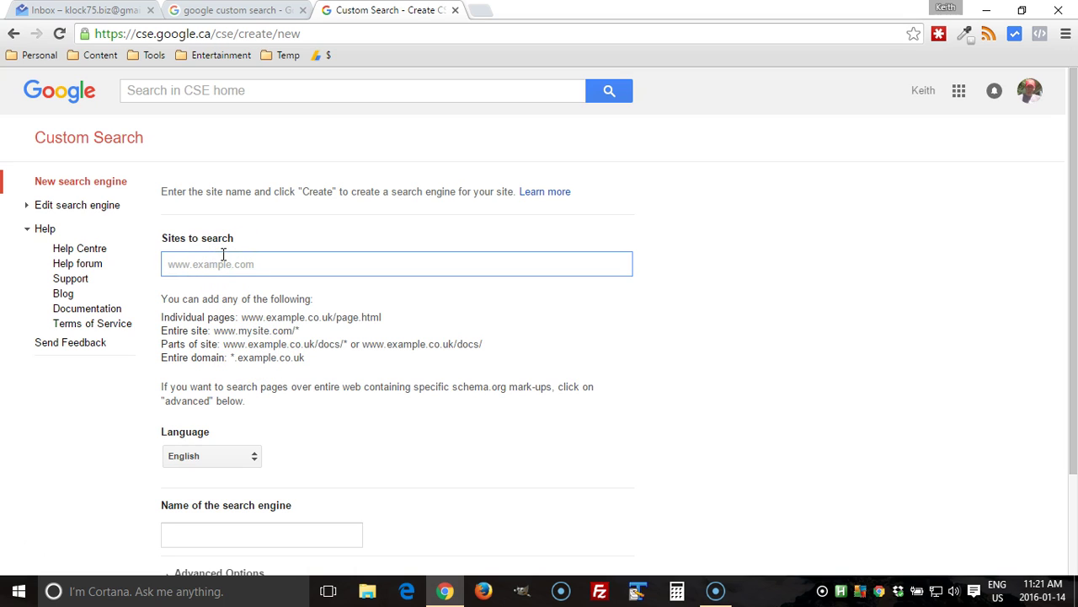
{"action": "type", "text": "*."}
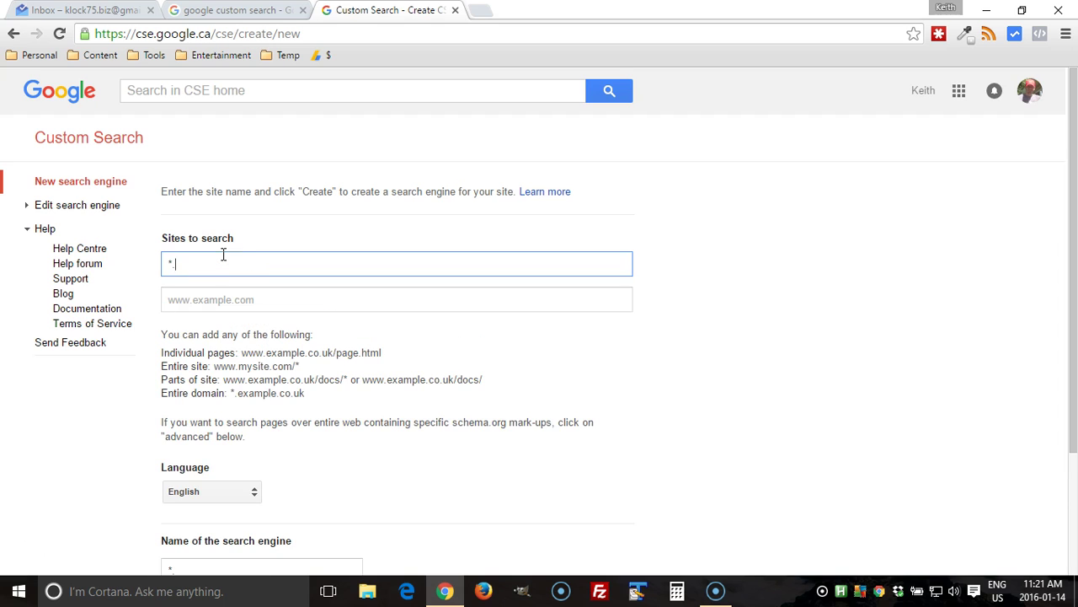
{"action": "type", "text": "theosbookshelf.com"}
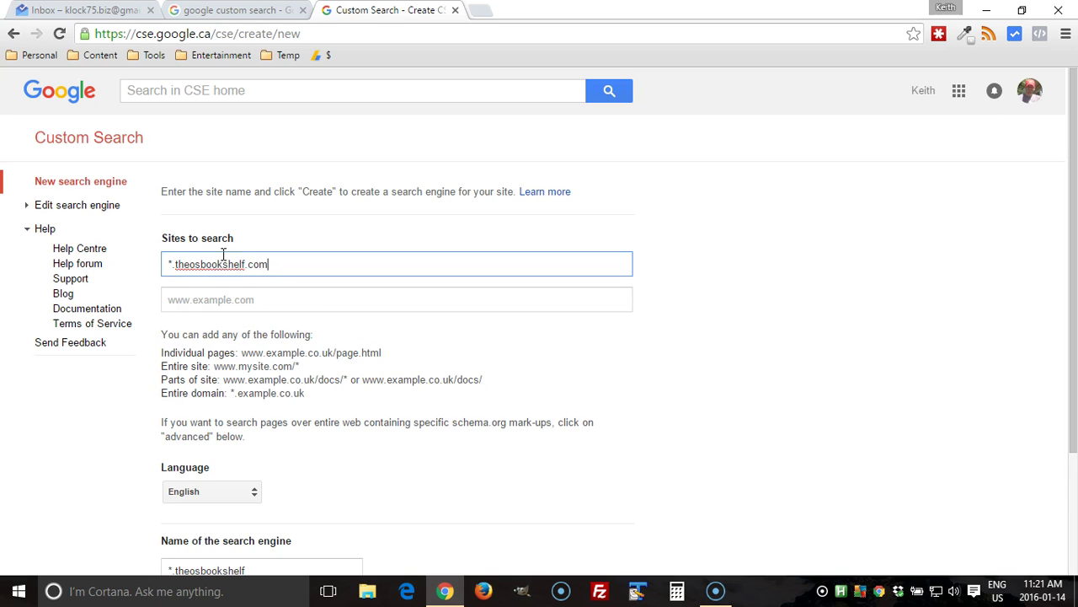
{"action": "left_click", "coordinate": [244, 300]}
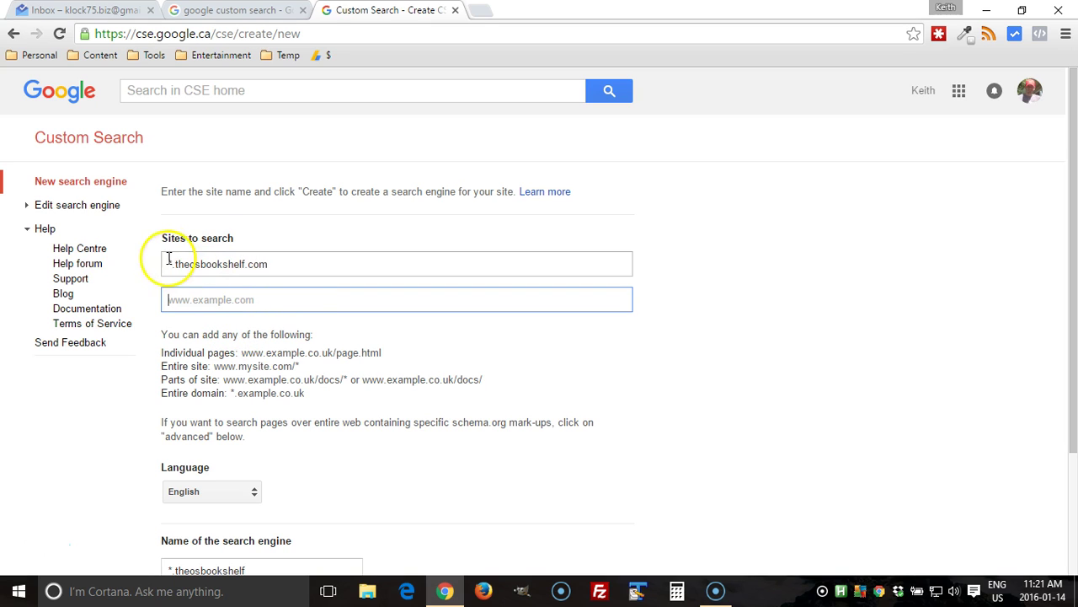
{"action": "left_click_drag", "start_coordinate": [166, 264], "coordinate": [281, 262]}
Replace the suggested name of the search engine with TBS2.
{"action": "scroll", "coordinate": [282, 269], "scroll_direction": "down", "scroll_amount": 3}
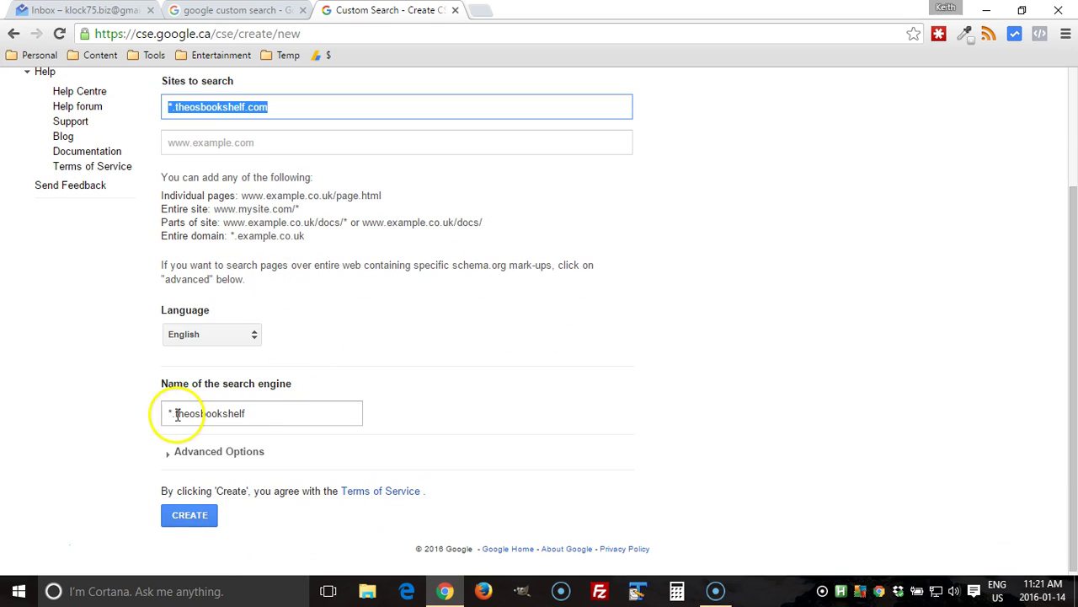
{"action": "left_click_drag", "start_coordinate": [168, 413], "coordinate": [250, 411]}
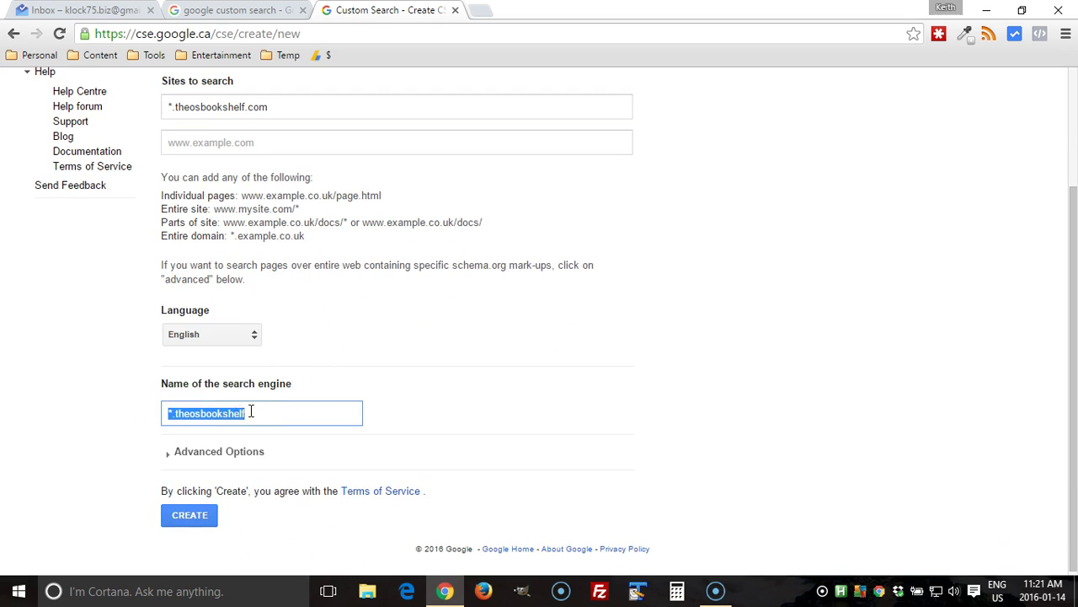
{"action": "type", "text": "TBS2"}
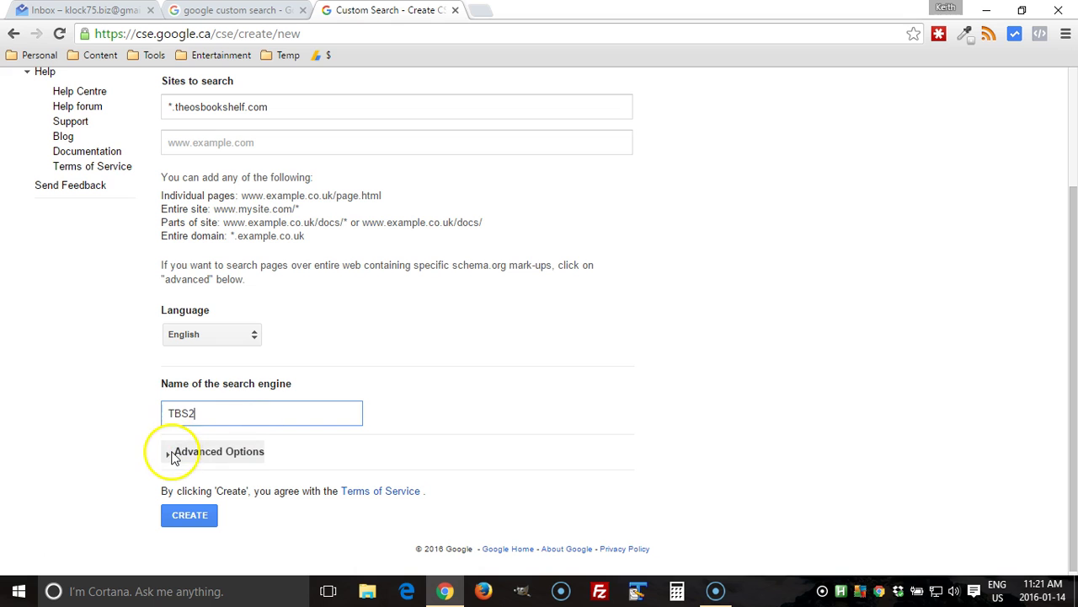
Examine the advanced options for restricting pages by Schema.org types and collapse them again.
{"action": "left_click", "coordinate": [169, 452]}
{"action": "scroll", "coordinate": [132, 421], "scroll_direction": "down", "scroll_amount": 1}
{"action": "scroll", "coordinate": [132, 421], "scroll_direction": "down", "scroll_amount": 2}
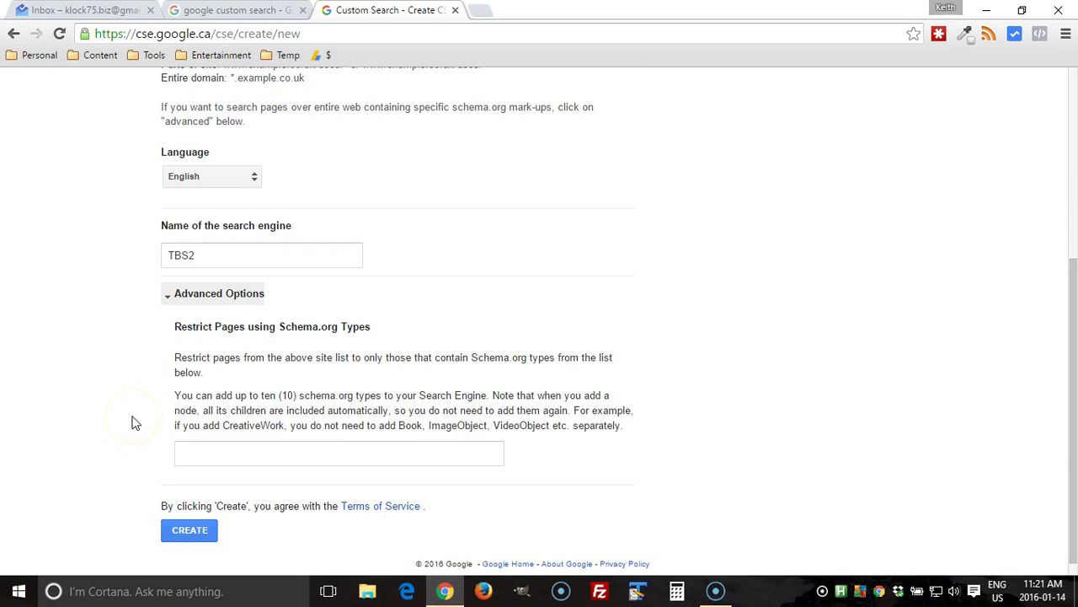
{"action": "left_click_drag", "start_coordinate": [301, 378], "coordinate": [378, 378]}
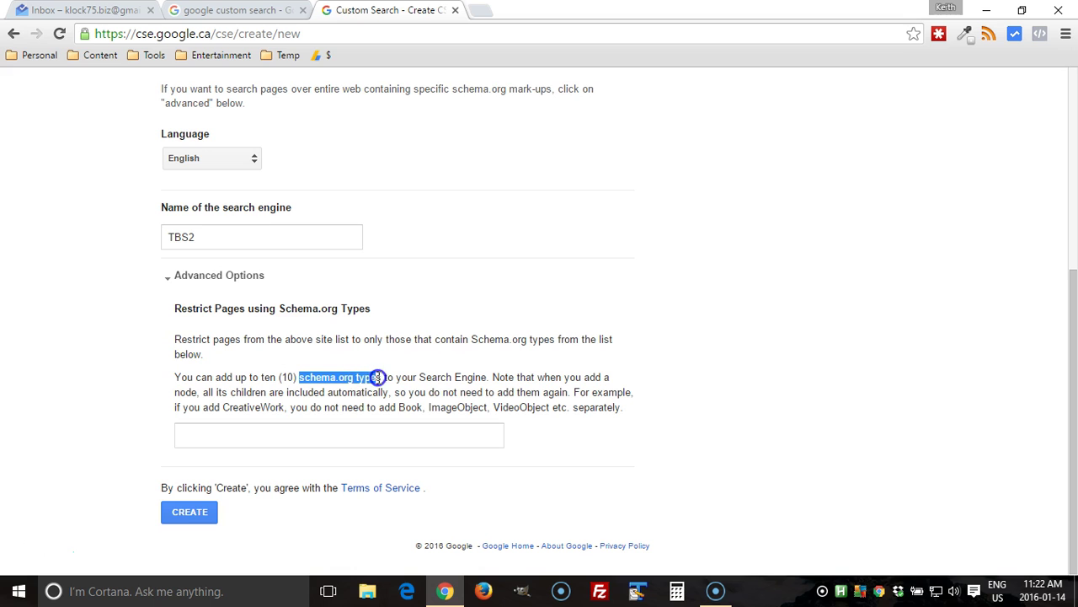
{"action": "left_click", "coordinate": [166, 278]}
Create the search engine and open its control panel.
{"action": "scroll", "coordinate": [115, 289], "scroll_direction": "up", "scroll_amount": 3}
{"action": "scroll", "coordinate": [209, 277], "scroll_direction": "down", "scroll_amount": 3}
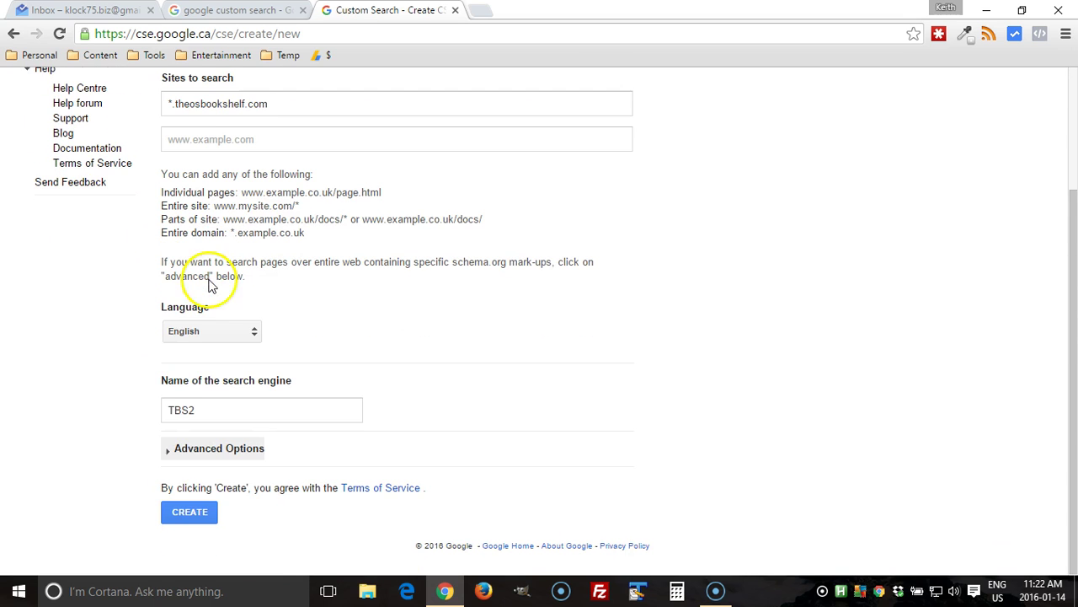
{"action": "left_click", "coordinate": [189, 512]}
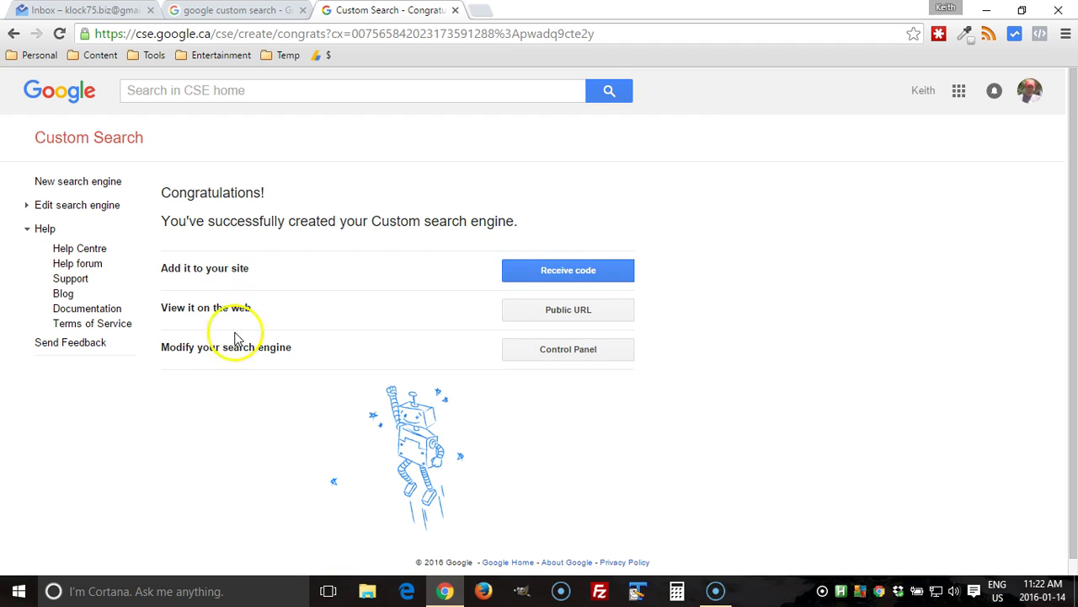
{"action": "left_click", "coordinate": [558, 351]}
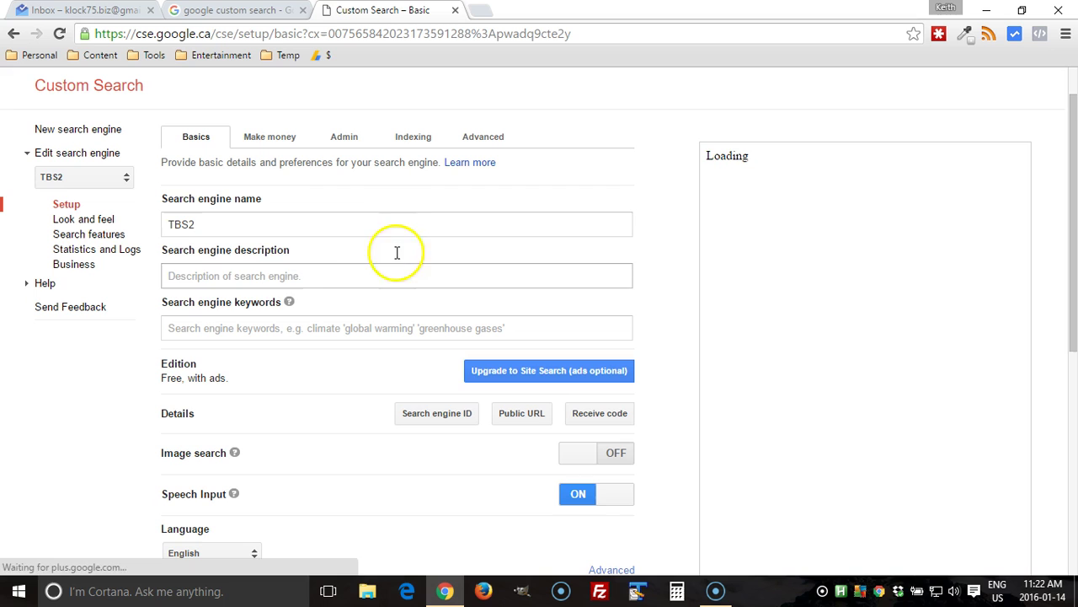
Review the search engine's setup: the name, description and sites in the basic details, and the monetisation and admin settings.
{"action": "left_click_drag", "start_coordinate": [163, 253], "coordinate": [289, 249]}
{"action": "left_click", "coordinate": [282, 272]}
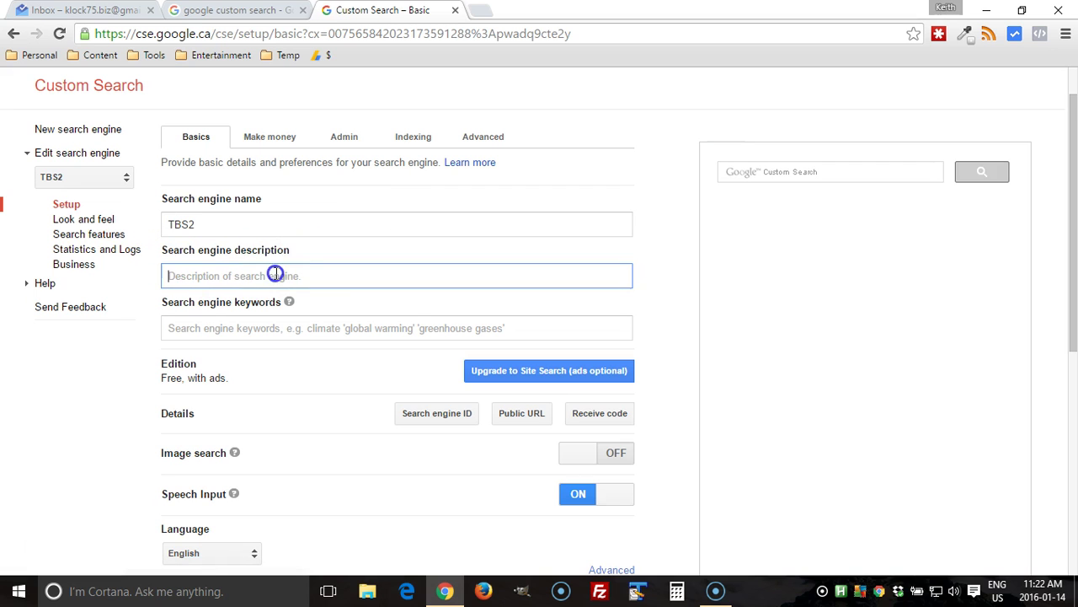
{"action": "left_click_drag", "start_coordinate": [213, 223], "coordinate": [157, 222]}
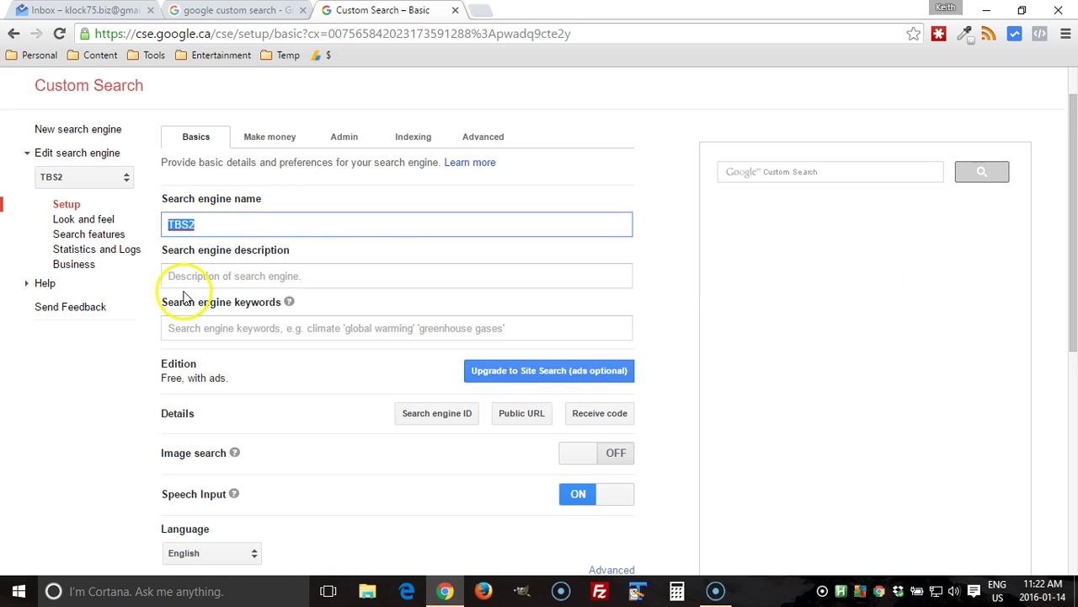
{"action": "scroll", "coordinate": [179, 286], "scroll_direction": "down", "scroll_amount": 1}
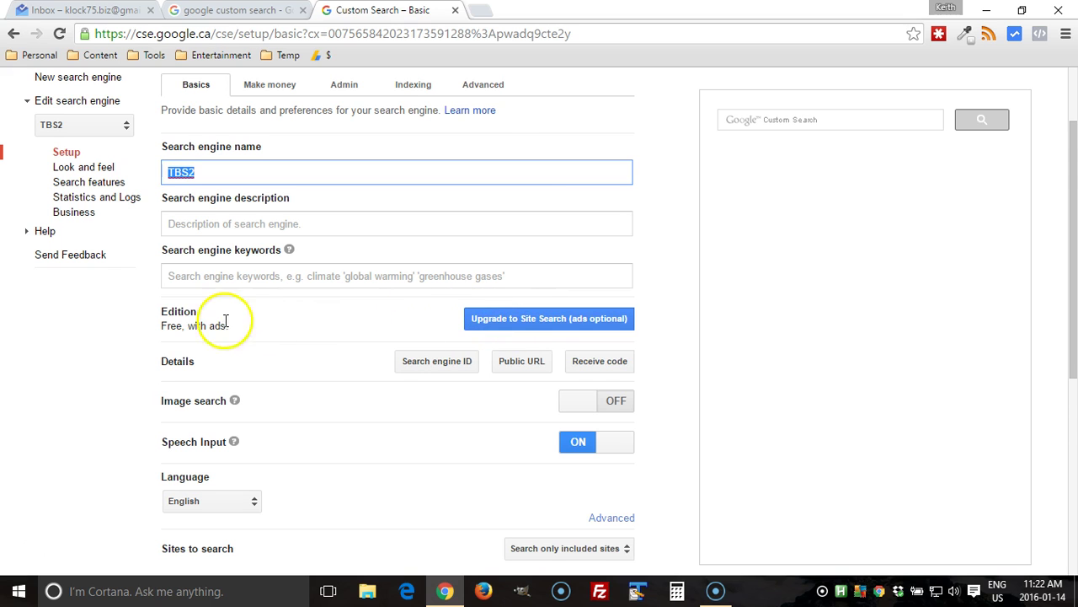
{"action": "scroll", "coordinate": [180, 310], "scroll_direction": "down", "scroll_amount": 2}
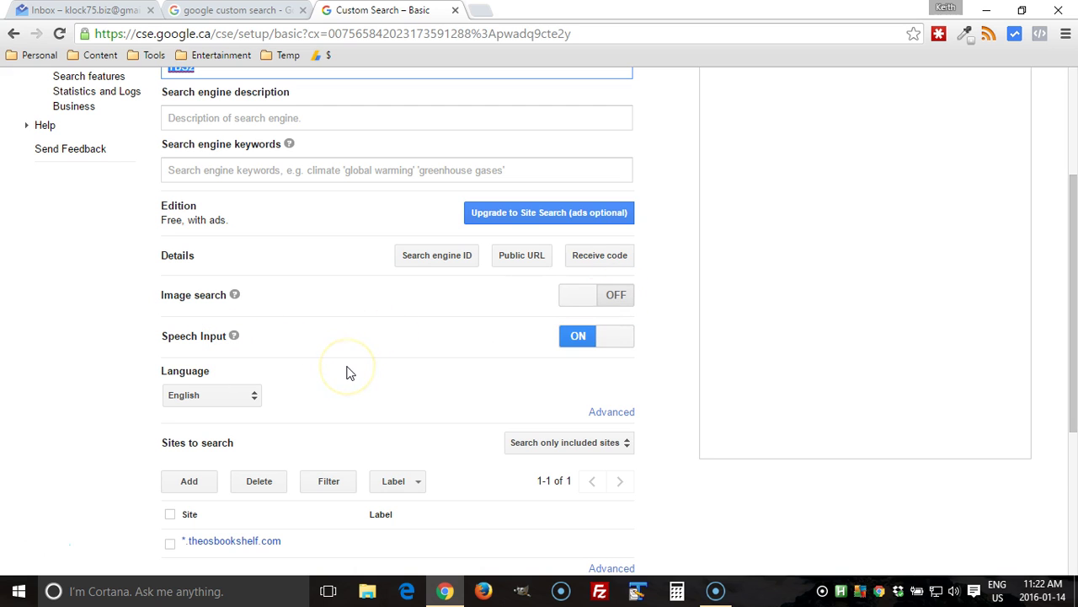
{"action": "scroll", "coordinate": [346, 368], "scroll_direction": "down", "scroll_amount": 2}
{"action": "scroll", "coordinate": [352, 366], "scroll_direction": "down", "scroll_amount": 2}
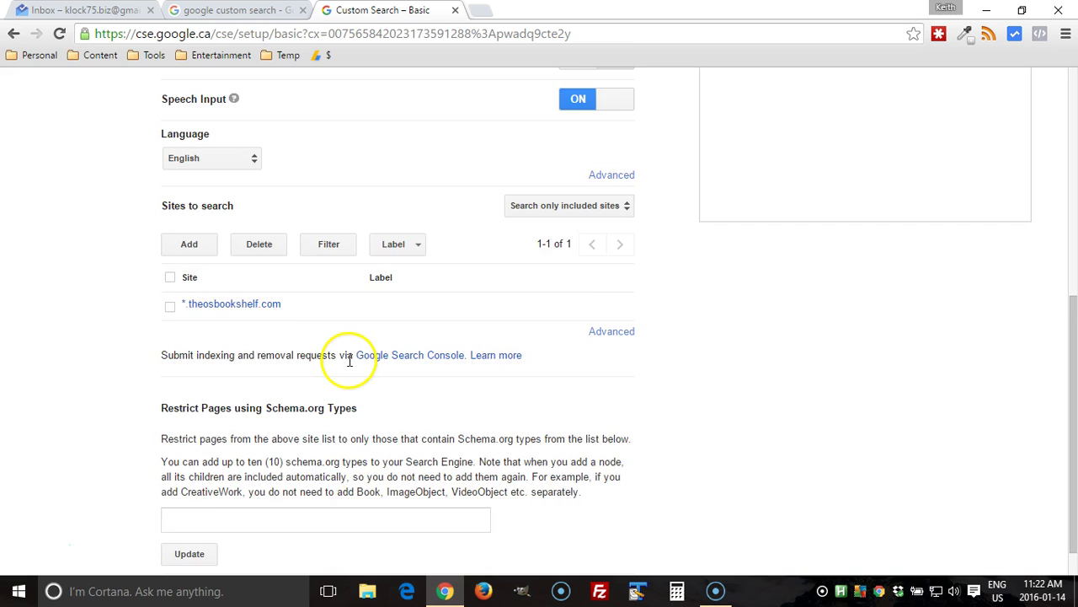
{"action": "scroll", "coordinate": [351, 366], "scroll_direction": "up", "scroll_amount": 3}
{"action": "scroll", "coordinate": [350, 366], "scroll_direction": "up", "scroll_amount": 3}
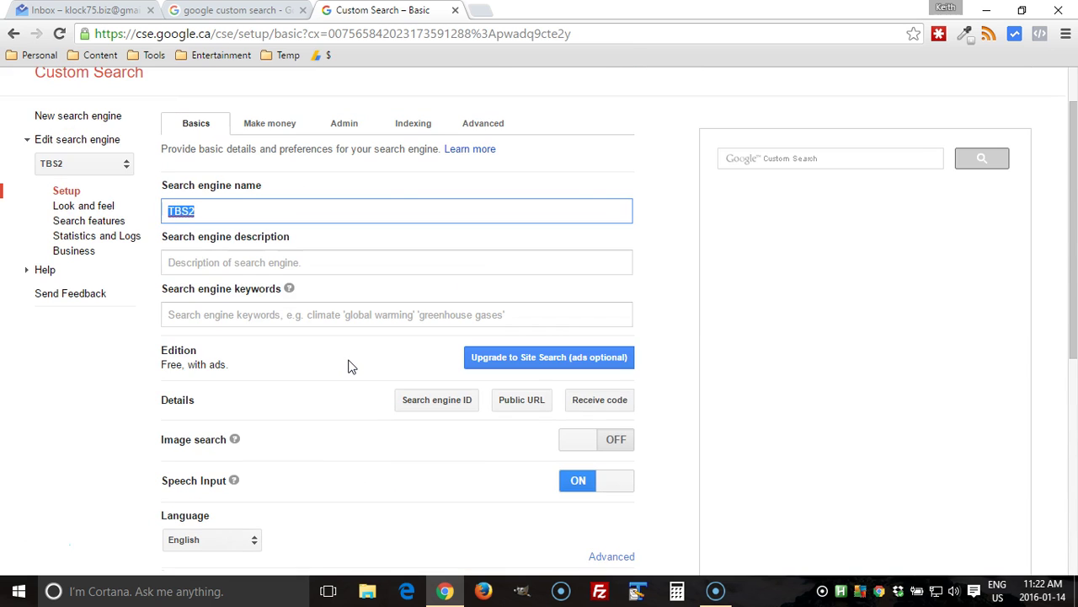
{"action": "left_click", "coordinate": [268, 127]}
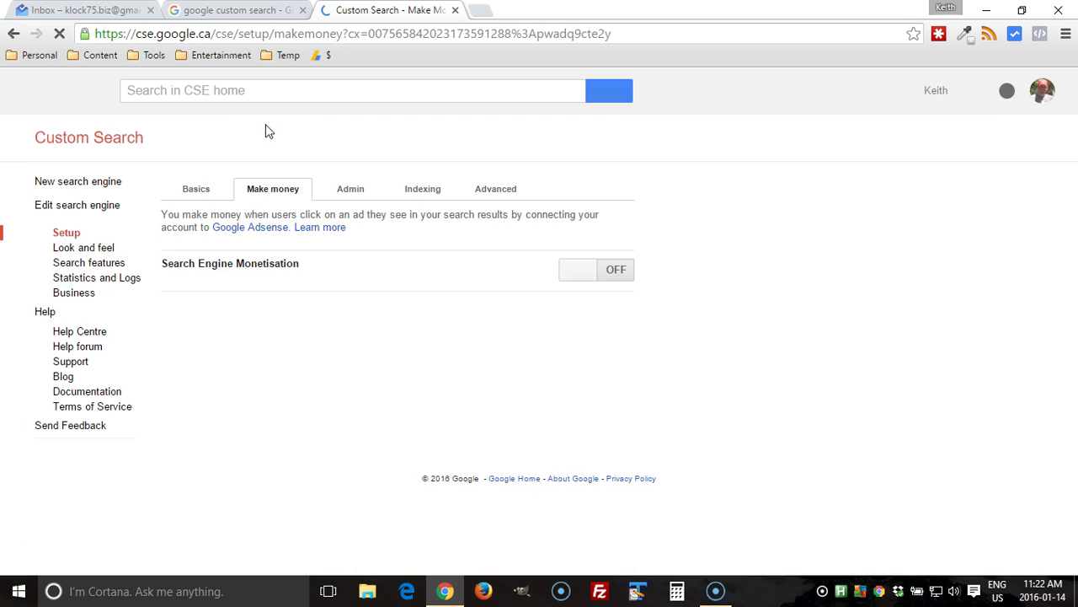
{"action": "left_click", "coordinate": [356, 192]}
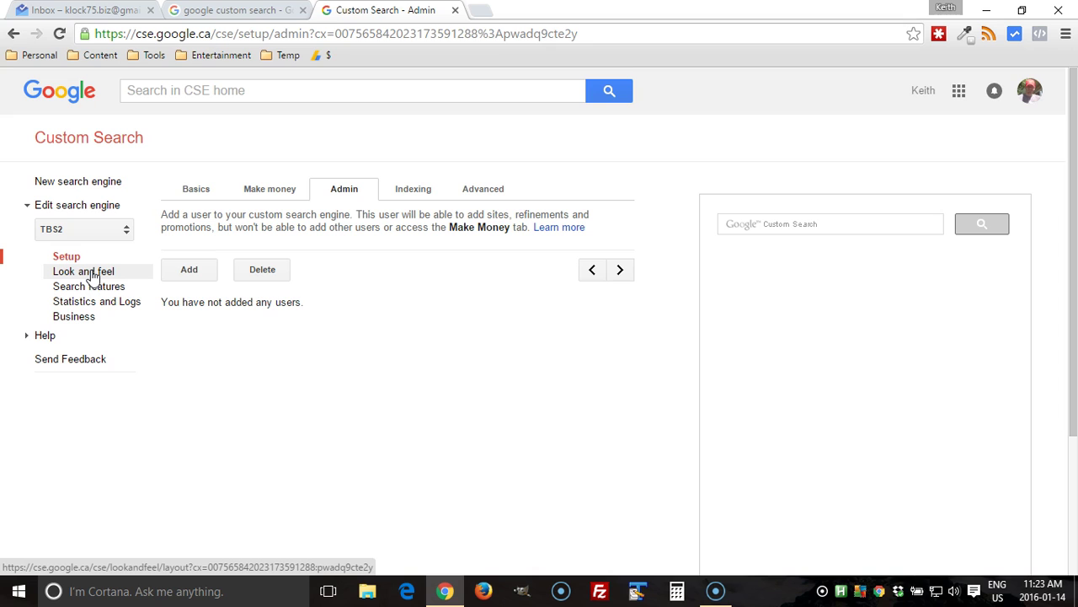
Set the search engine's look and feel layout to Two page and save it.
{"action": "left_click", "coordinate": [92, 273]}
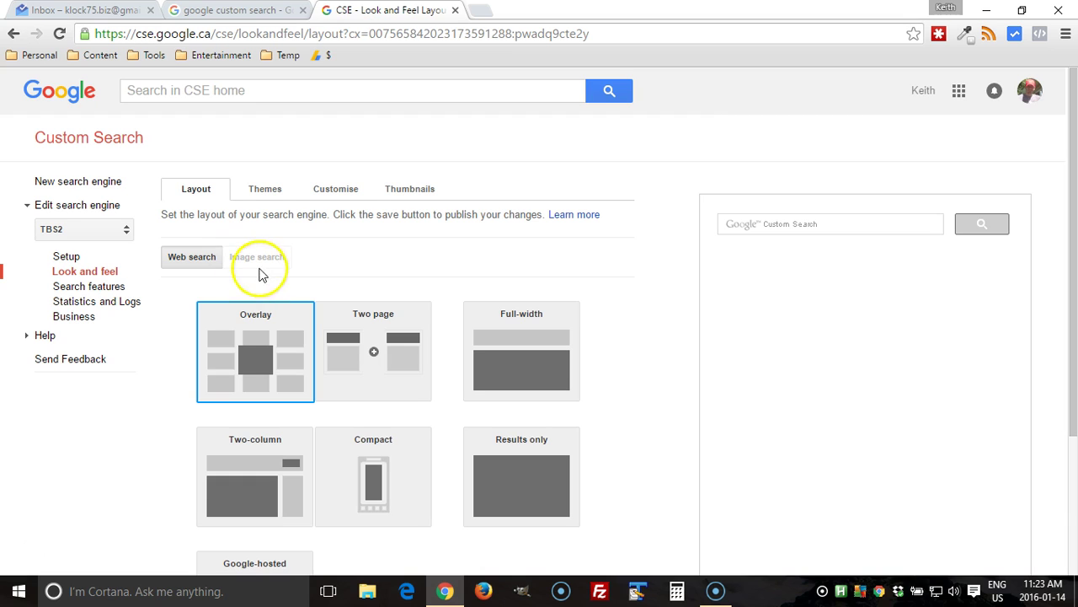
{"action": "scroll", "coordinate": [373, 325], "scroll_direction": "down", "scroll_amount": 2}
{"action": "left_click", "coordinate": [373, 270]}
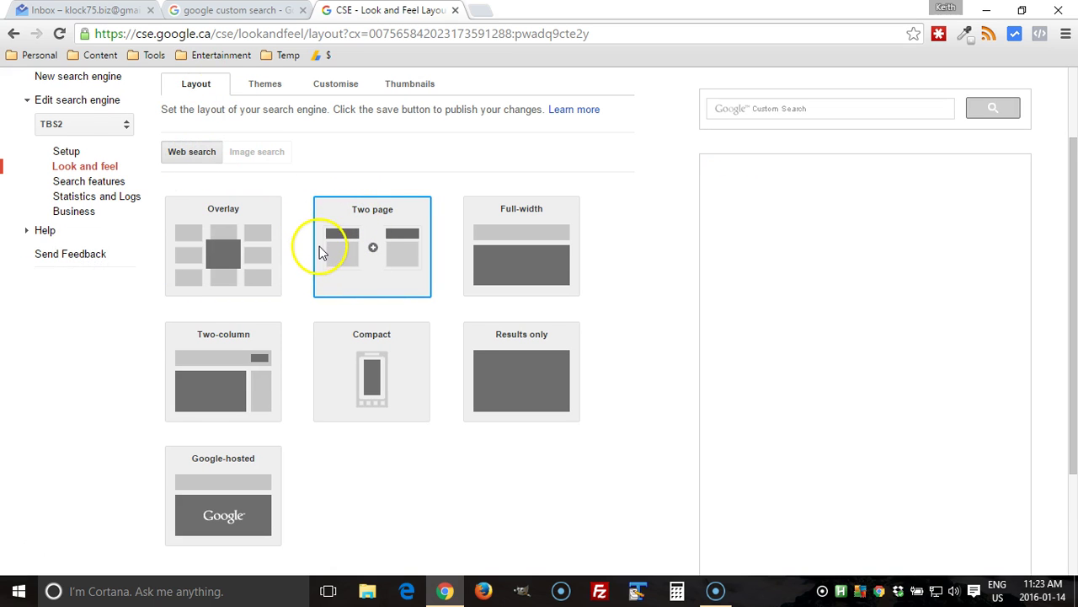
{"action": "scroll", "coordinate": [321, 248], "scroll_direction": "down", "scroll_amount": 2}
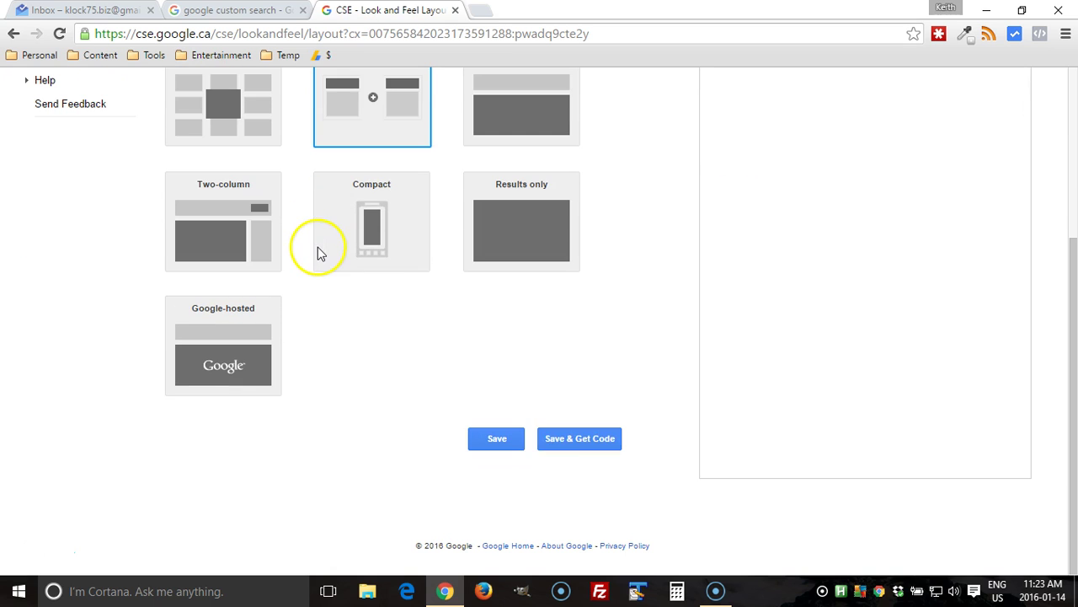
{"action": "left_click", "coordinate": [500, 440]}
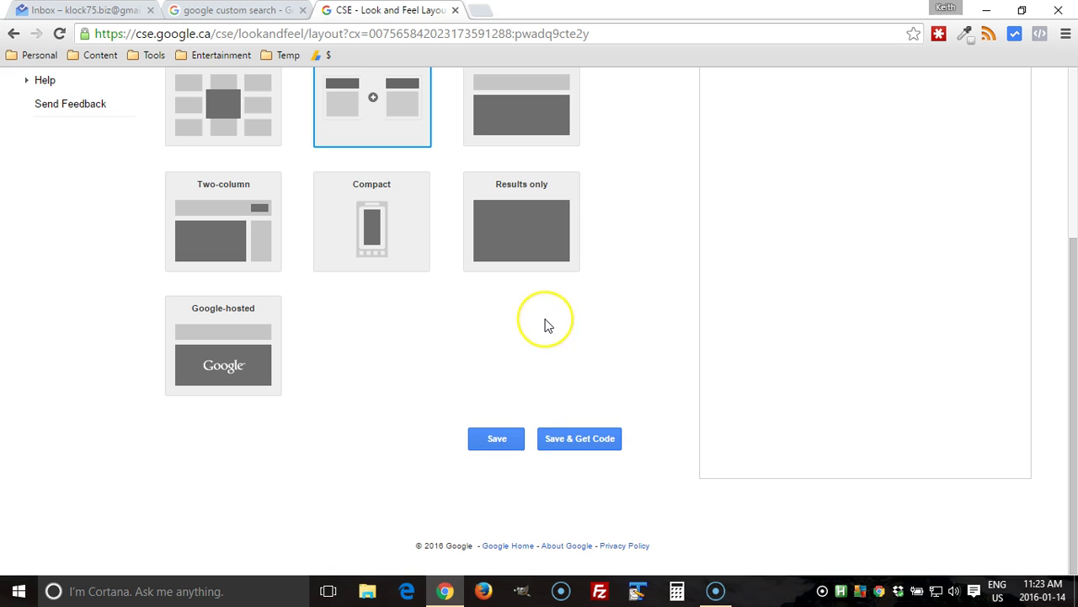
{"action": "left_click", "coordinate": [487, 435]}
Look through the layout choices, themes, customisation options and thumbnail setting in the search engine's look and feel.
{"action": "scroll", "coordinate": [387, 347], "scroll_direction": "up", "scroll_amount": 2}
{"action": "scroll", "coordinate": [374, 337], "scroll_direction": "up", "scroll_amount": 2}
{"action": "scroll", "coordinate": [354, 286], "scroll_direction": "down", "scroll_amount": 2}
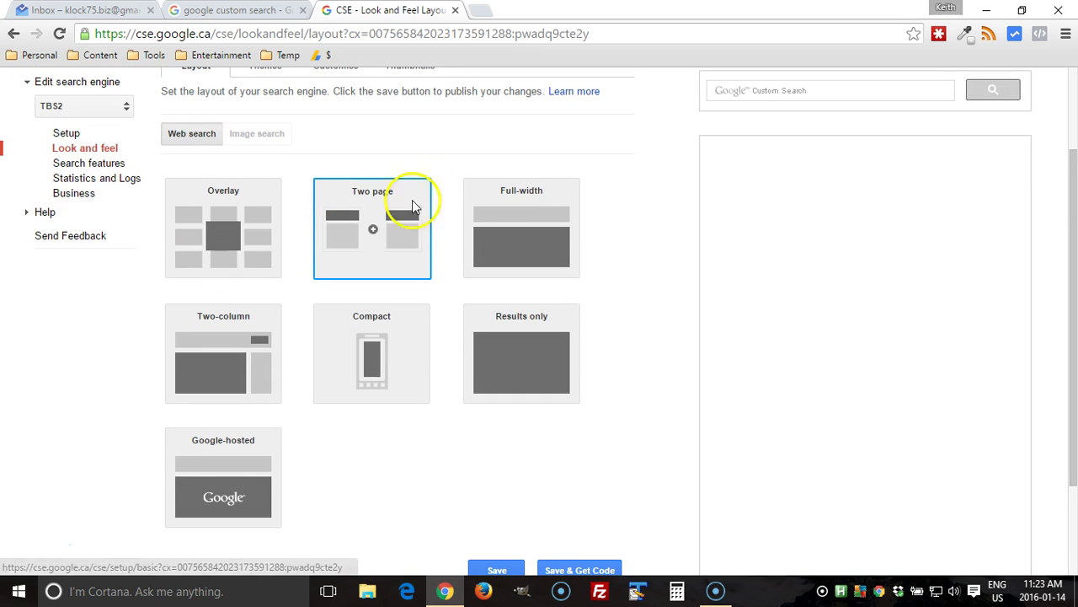
{"action": "scroll", "coordinate": [422, 337], "scroll_direction": "down", "scroll_amount": 2}
{"action": "scroll", "coordinate": [396, 436], "scroll_direction": "up", "scroll_amount": 3}
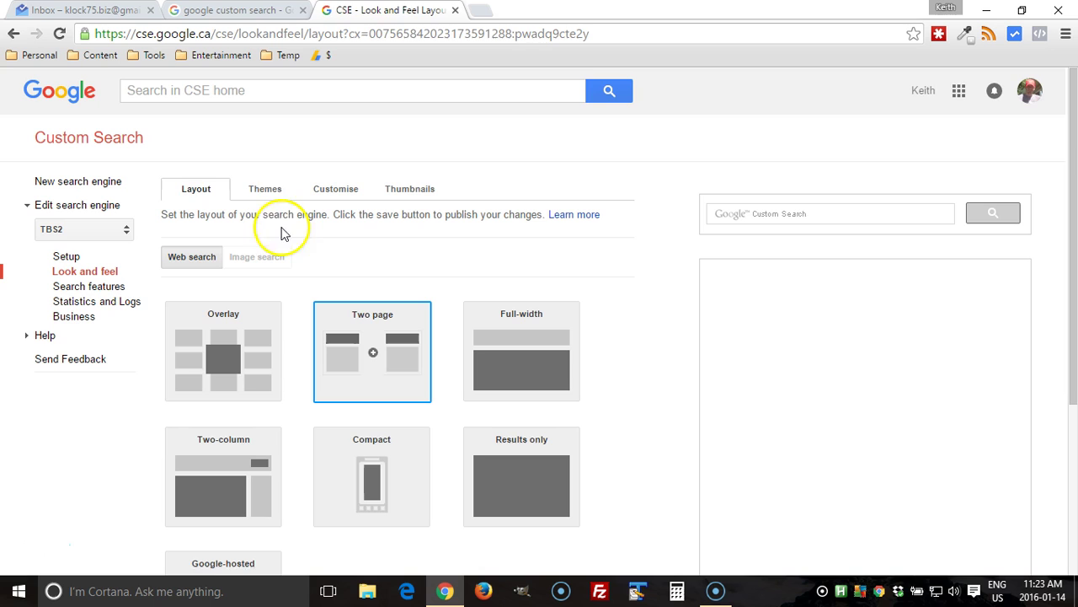
{"action": "left_click", "coordinate": [266, 189]}
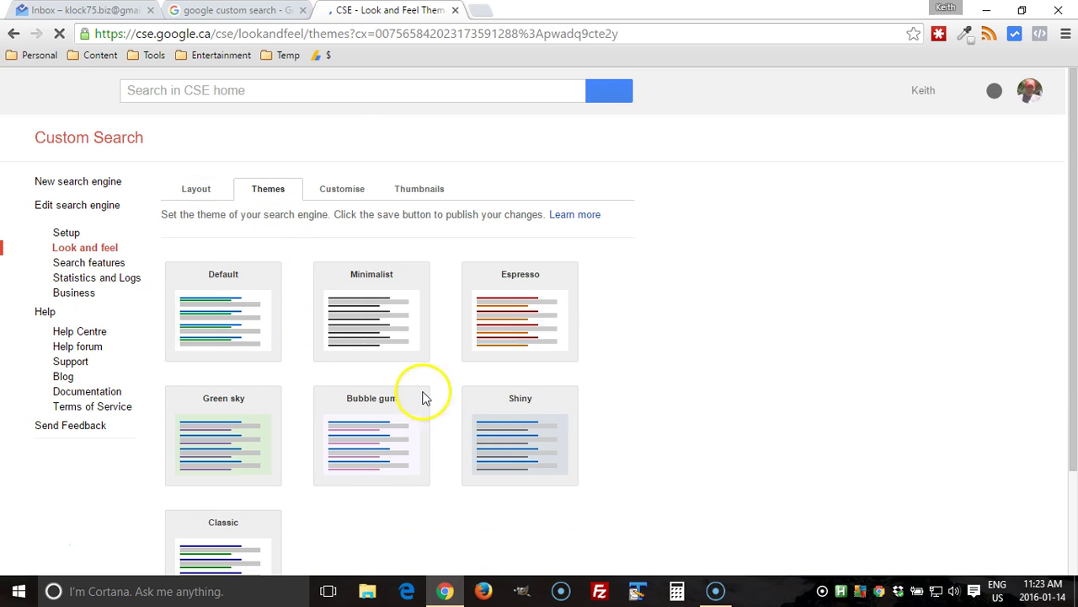
{"action": "left_click", "coordinate": [335, 192]}
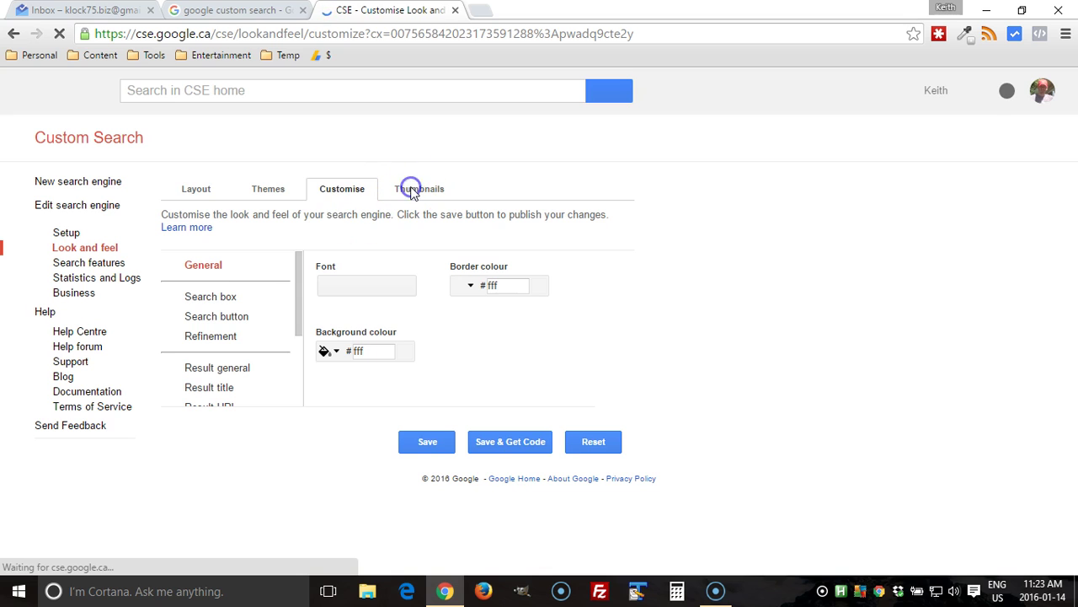
{"action": "left_click", "coordinate": [412, 192]}
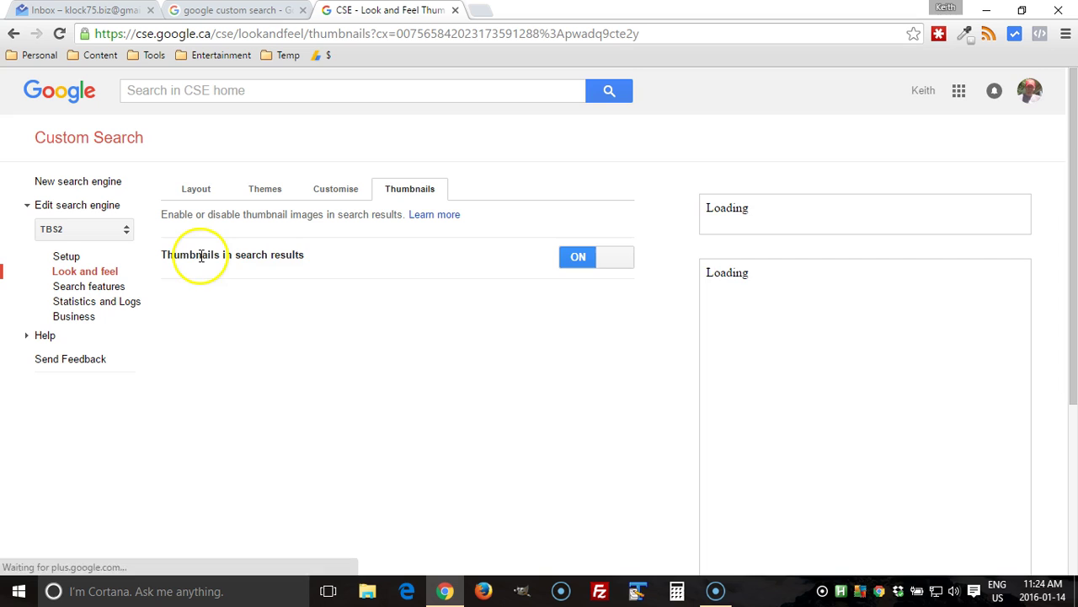
Check the search engine's search features and its statistics and logs.
{"action": "left_click", "coordinate": [94, 286]}
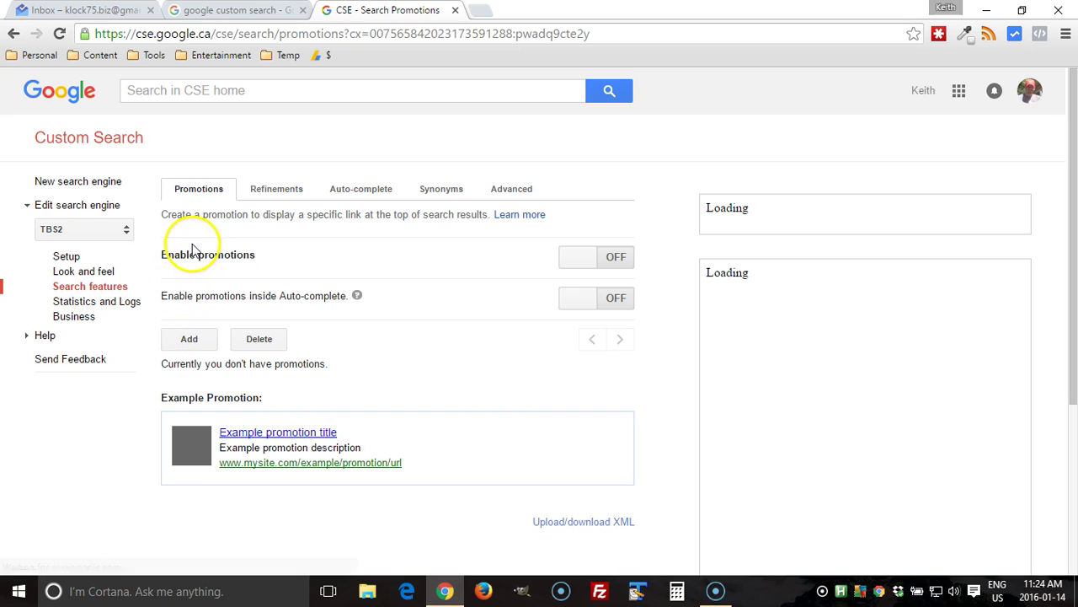
{"action": "left_click", "coordinate": [71, 309]}
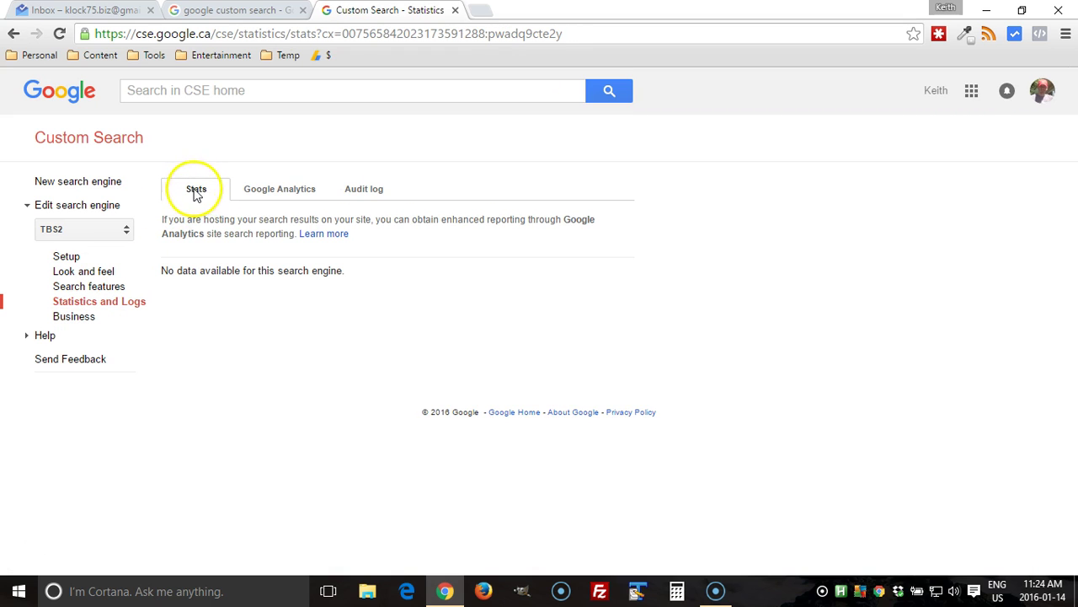
Check the search engine's business settings, and open its search box code from the basic setup details.
{"action": "left_click", "coordinate": [287, 195]}
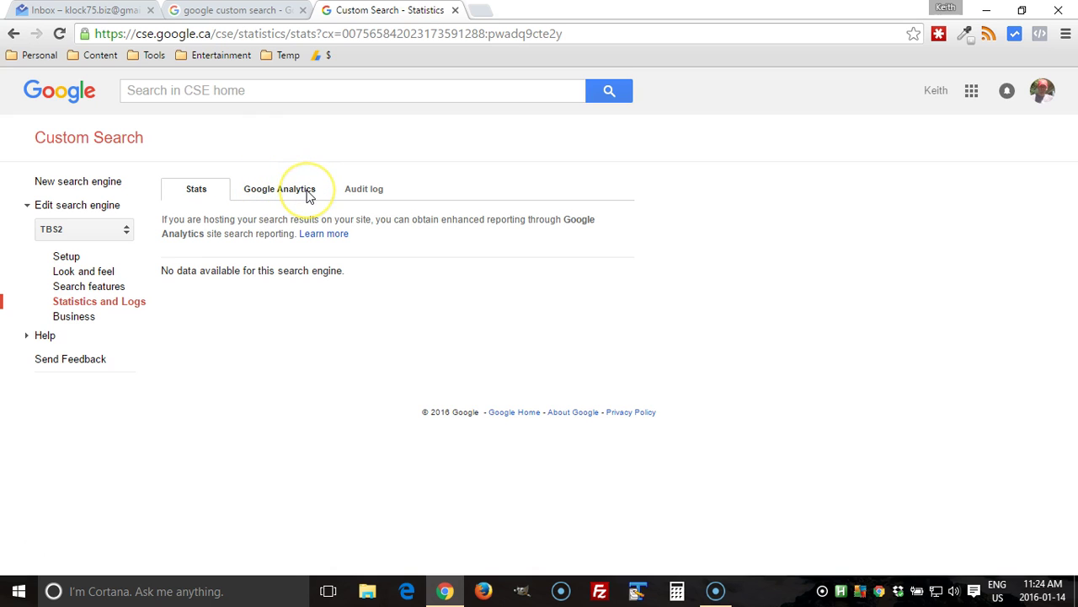
{"action": "left_click", "coordinate": [76, 316]}
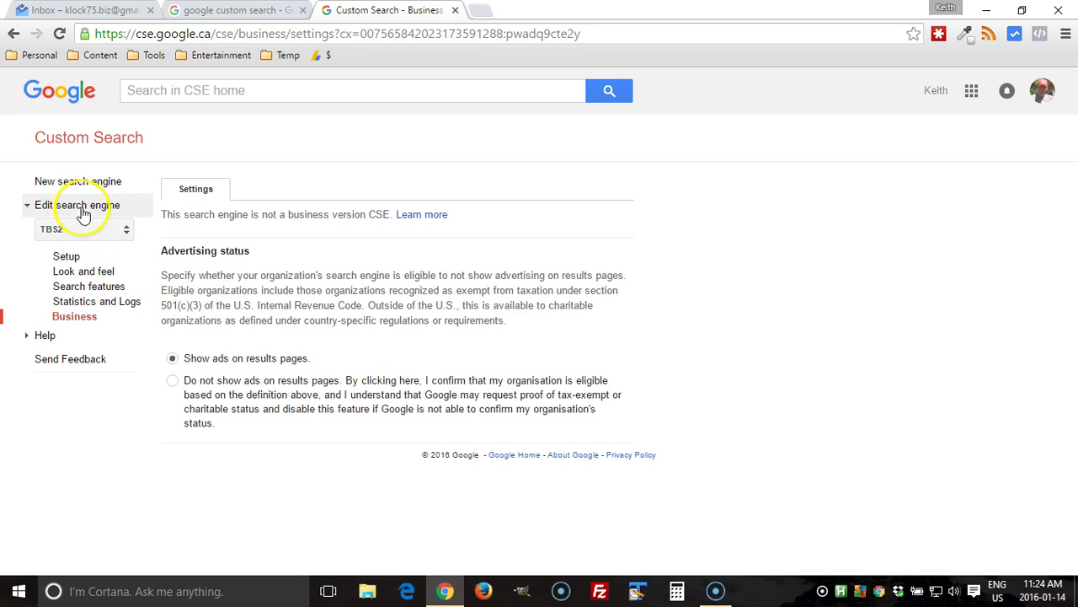
{"action": "left_click", "coordinate": [67, 254]}
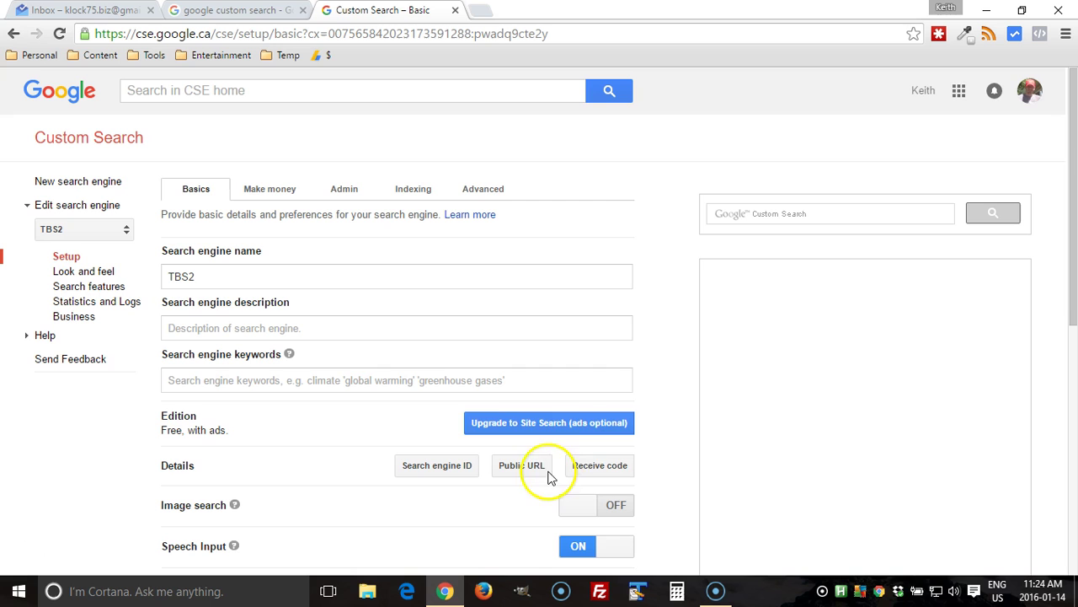
{"action": "left_click", "coordinate": [592, 468]}
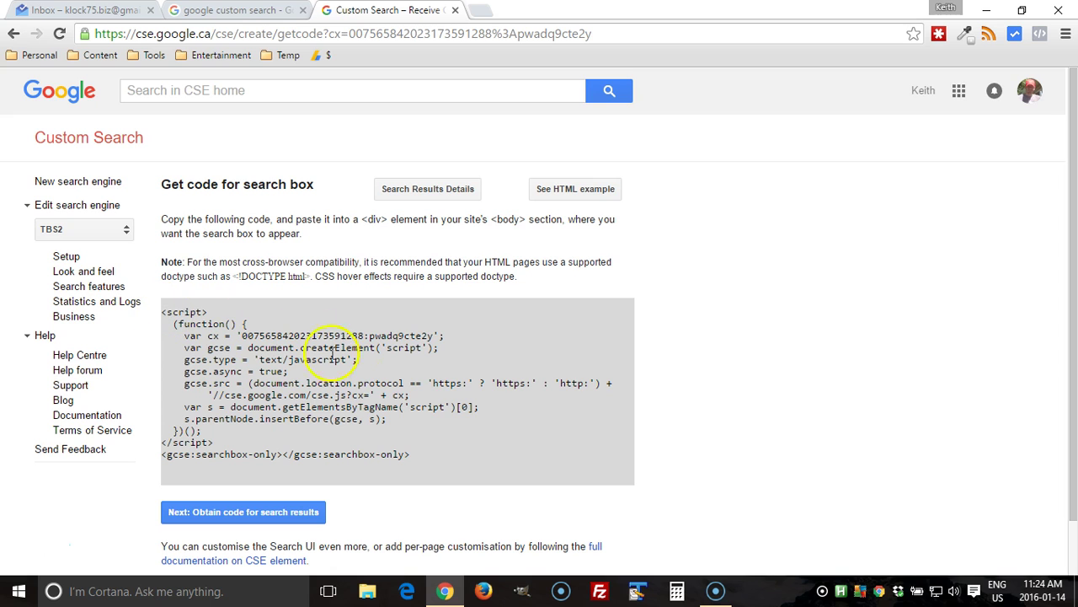
{"action": "scroll", "coordinate": [241, 345], "scroll_direction": "down", "scroll_amount": 1}
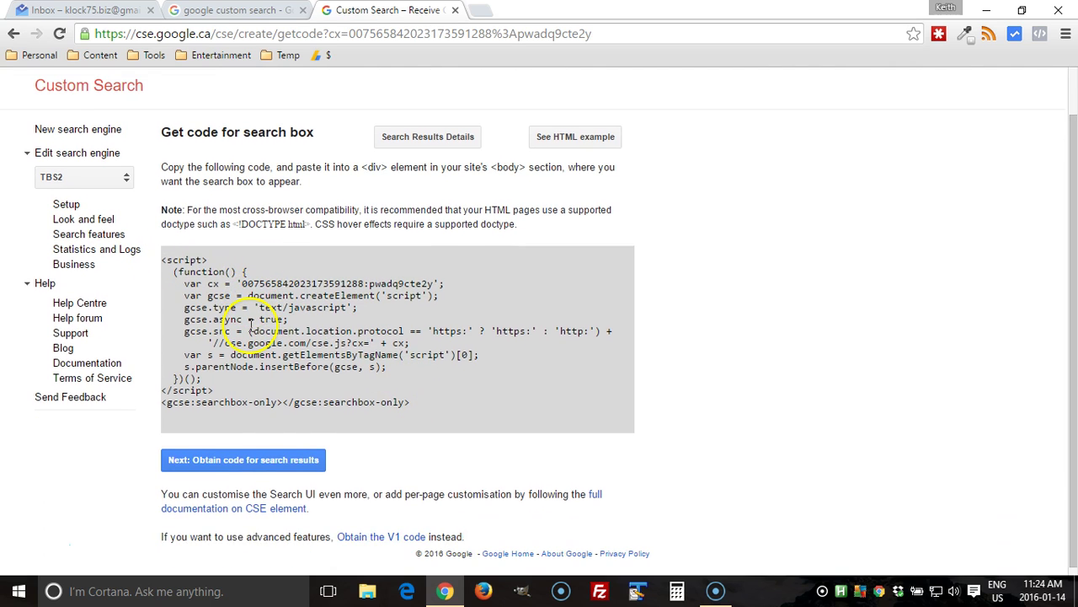
{"action": "scroll", "coordinate": [236, 320], "scroll_direction": "up", "scroll_amount": 1}
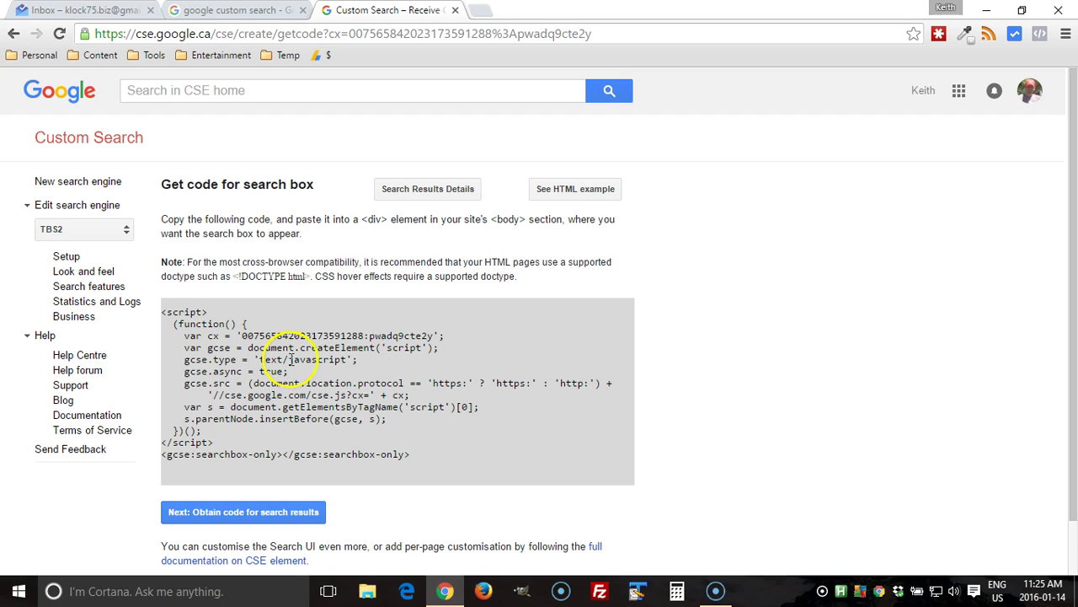
Look at the search results details, including the results page URL and the query parameter name.
{"action": "left_click", "coordinate": [413, 190]}
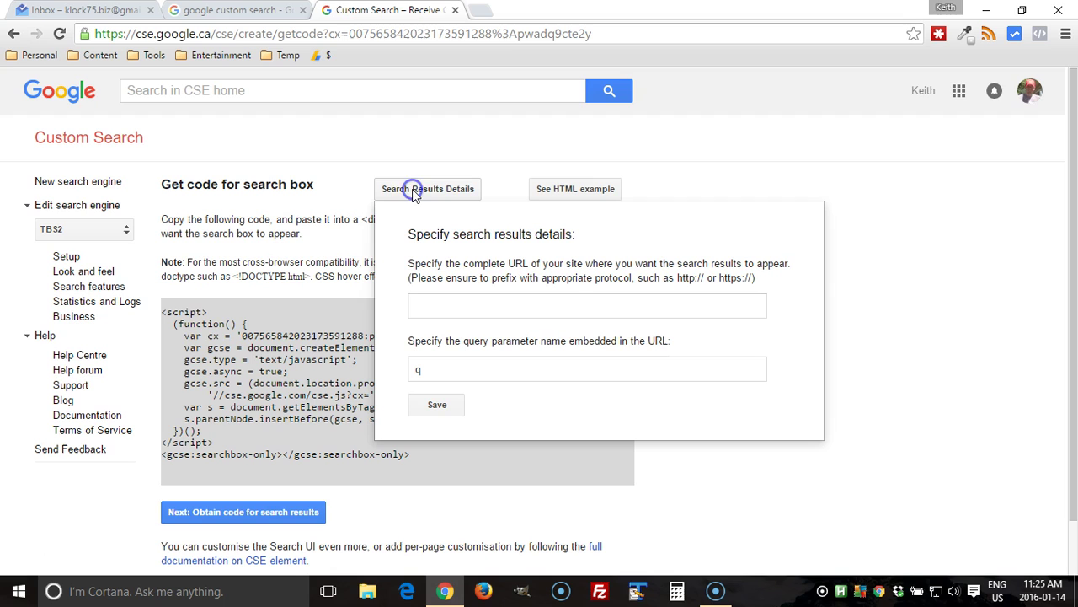
{"action": "left_click", "coordinate": [428, 303]}
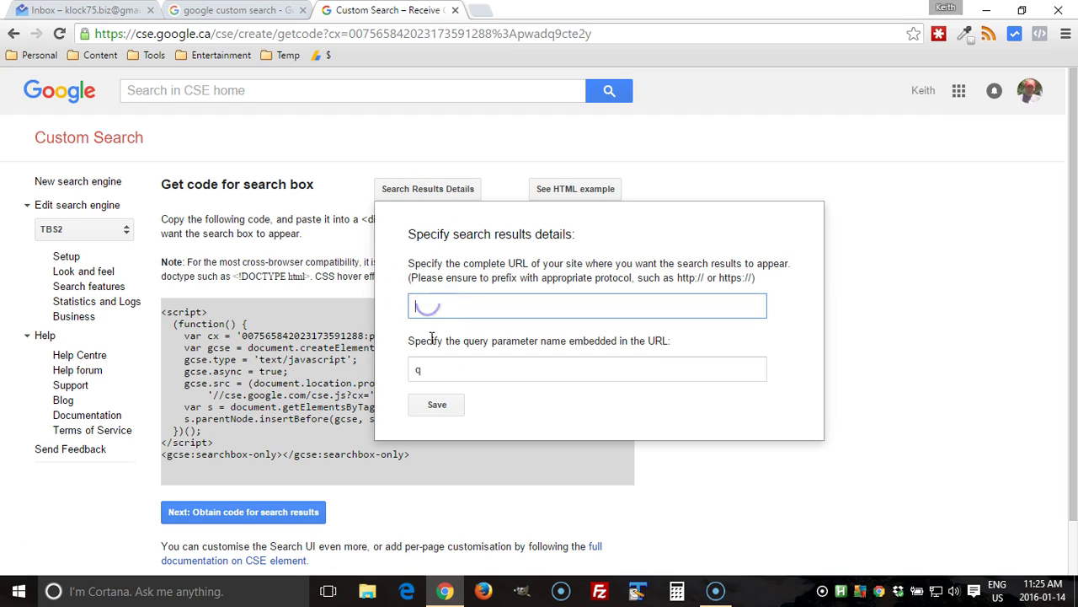
{"action": "left_click", "coordinate": [421, 369]}
{"action": "left_click", "coordinate": [433, 310]}
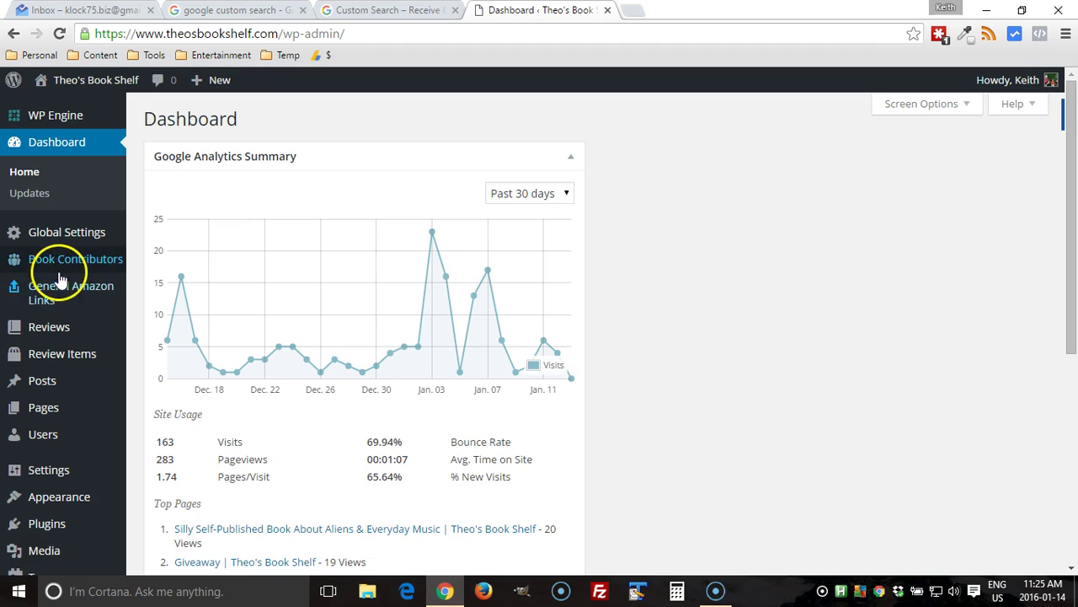
Switch to the WordPress admin of theosbookshelf.com, open its widget management page and look through the available widgets.
{"action": "mouse_move", "coordinate": [40, 354]}
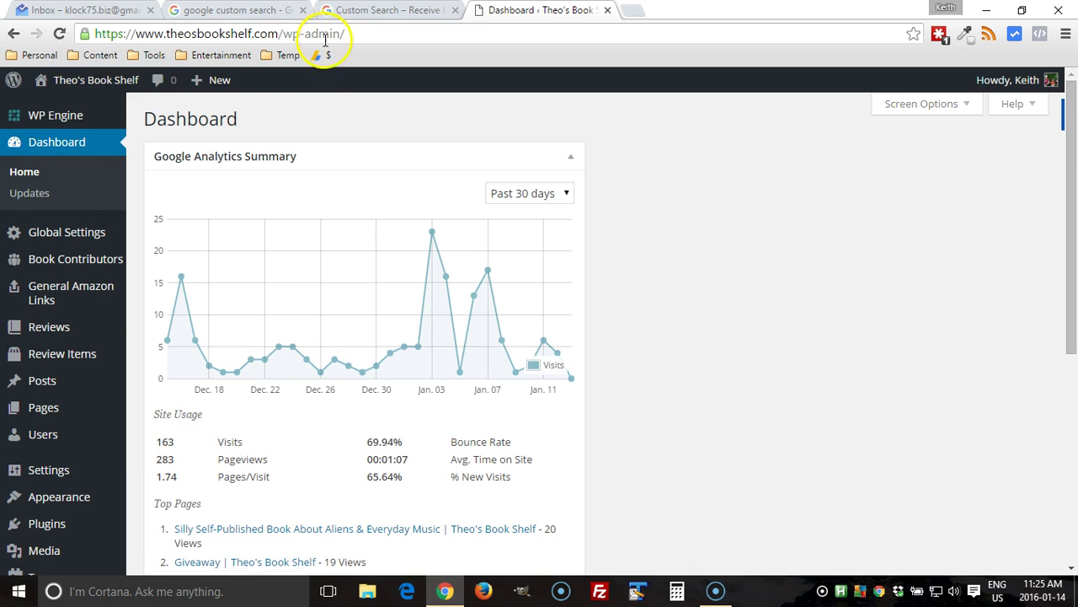
{"action": "mouse_move", "coordinate": [107, 284]}
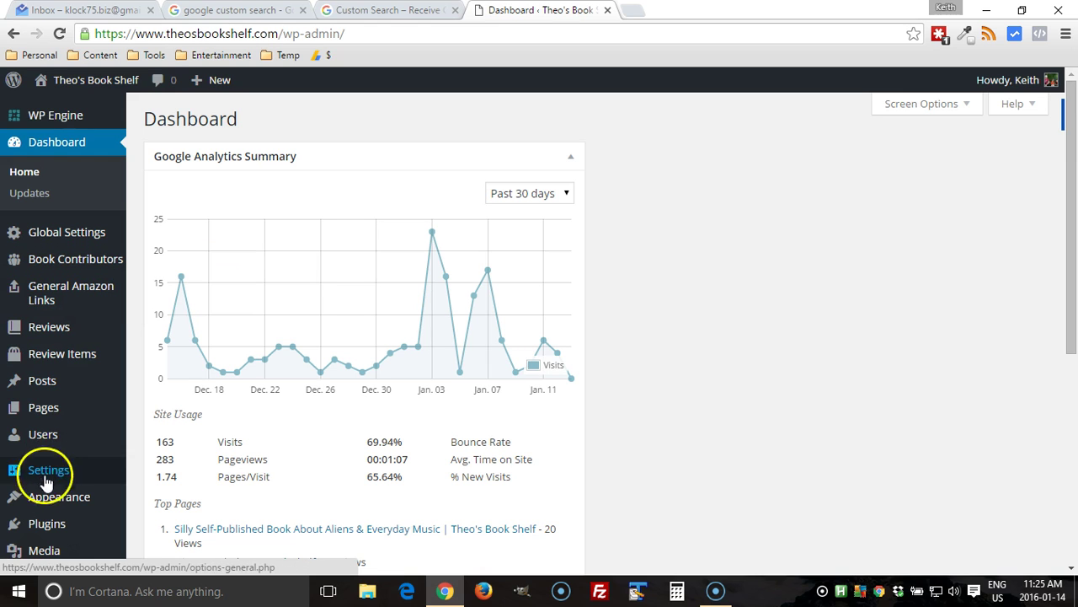
{"action": "mouse_move", "coordinate": [48, 495]}
{"action": "left_click", "coordinate": [153, 457]}
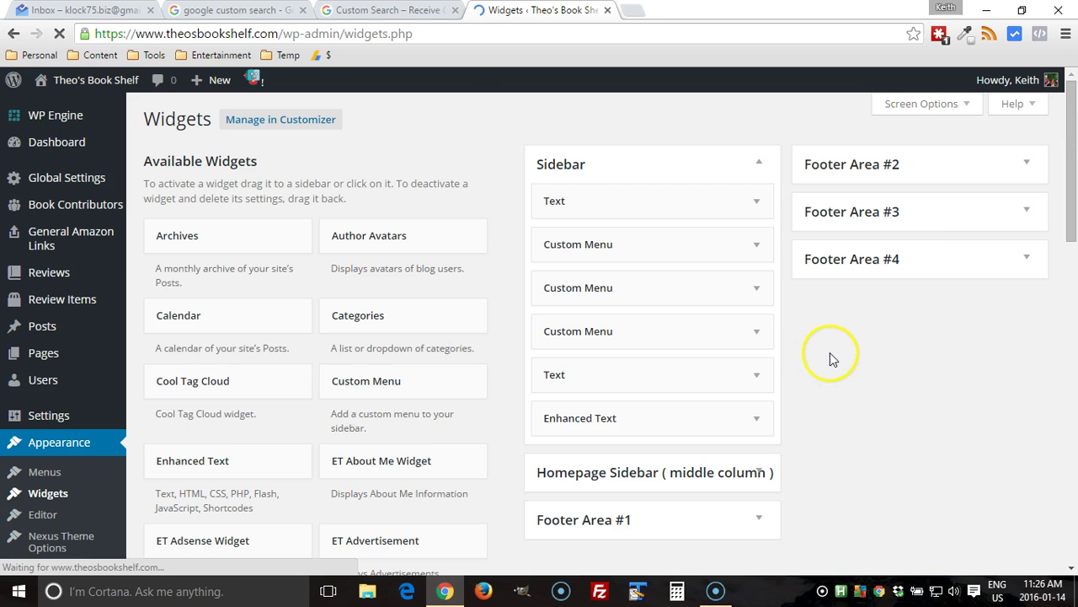
{"action": "scroll", "coordinate": [830, 358], "scroll_direction": "down", "scroll_amount": 1}
{"action": "scroll", "coordinate": [833, 354], "scroll_direction": "down", "scroll_amount": 1}
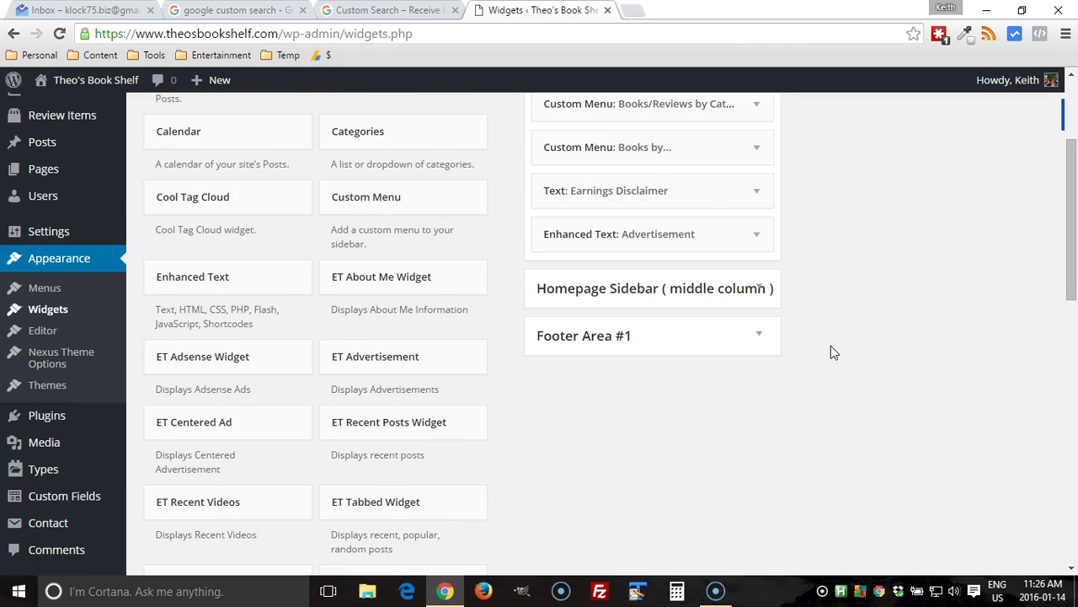
{"action": "scroll", "coordinate": [1071, 253], "scroll_direction": "down", "scroll_amount": 2}
{"action": "left_click_drag", "start_coordinate": [1072, 253], "coordinate": [1071, 410]}
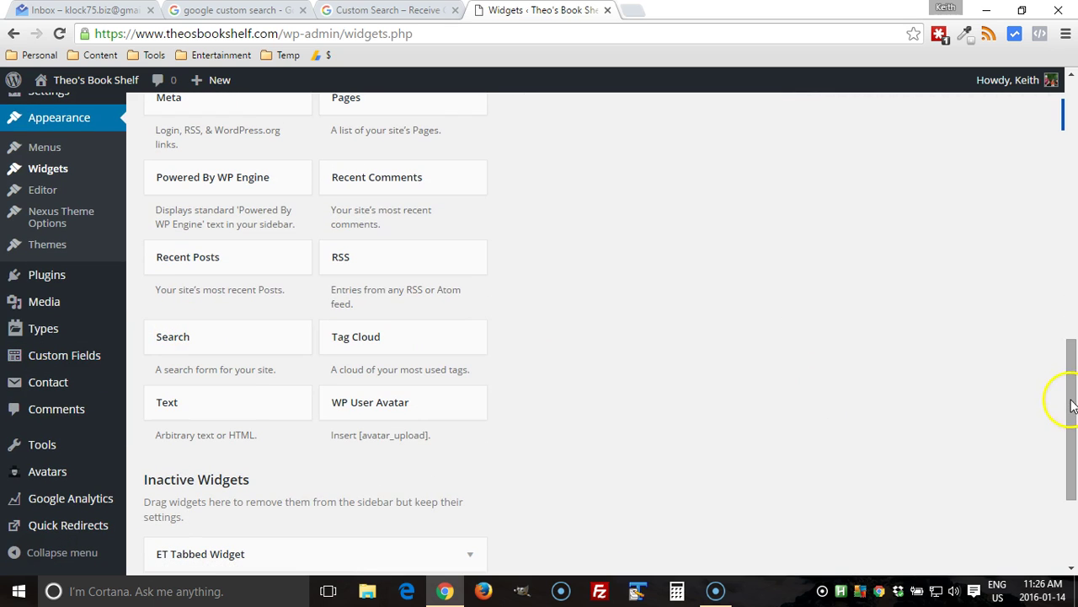
{"action": "left_click_drag", "start_coordinate": [1067, 397], "coordinate": [1068, 136]}
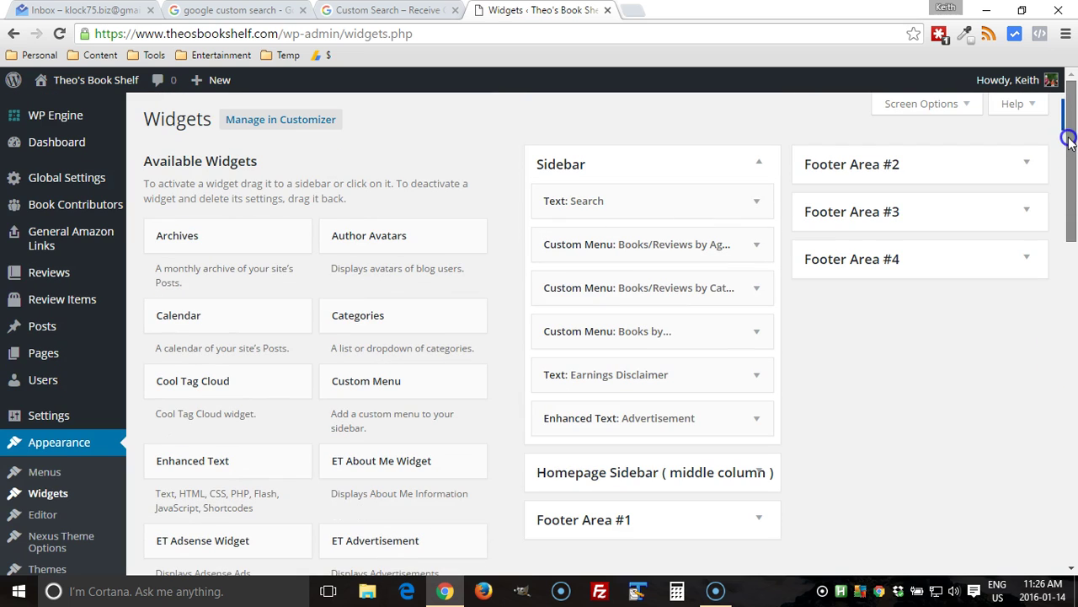
Inspect the title and code of the sidebar's existing Search text widget, and collapse it again.
{"action": "left_click", "coordinate": [757, 204]}
{"action": "scroll", "coordinate": [808, 405], "scroll_direction": "down", "scroll_amount": 1}
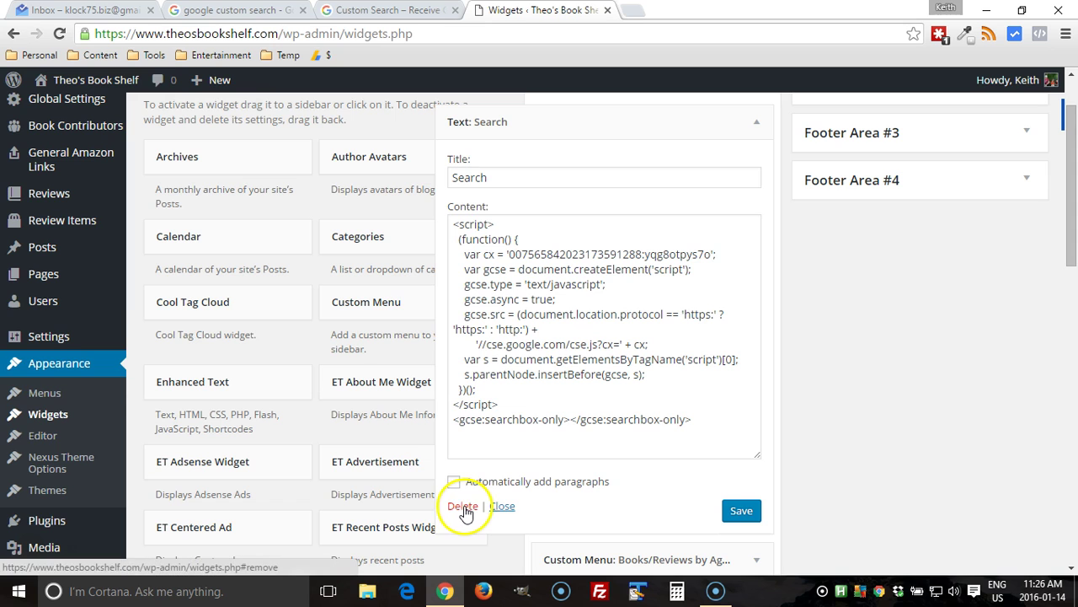
{"action": "scroll", "coordinate": [847, 385], "scroll_direction": "up", "scroll_amount": 1}
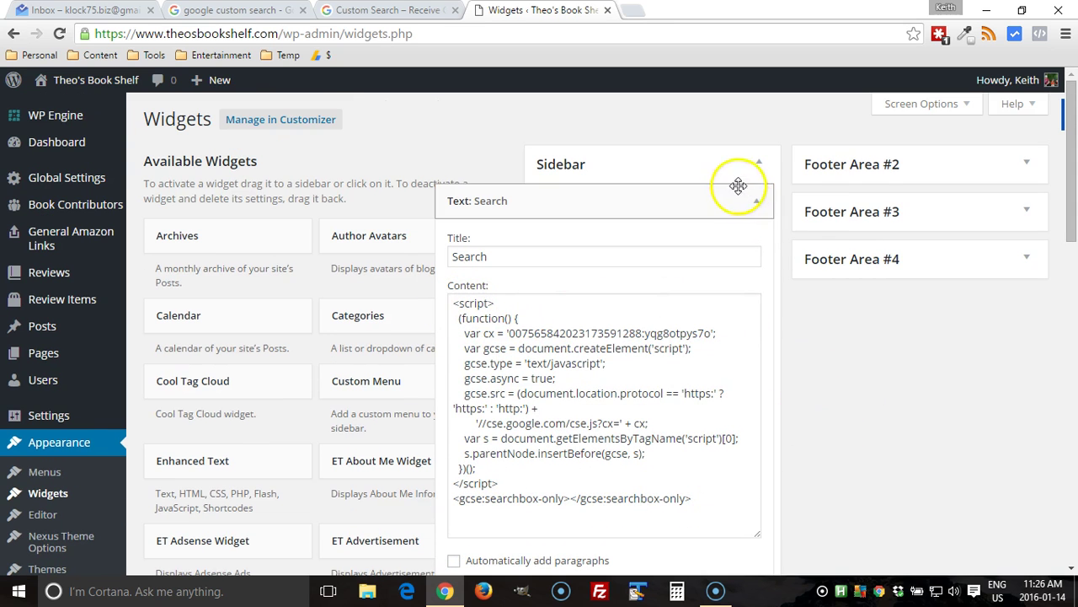
{"action": "left_click", "coordinate": [757, 203]}
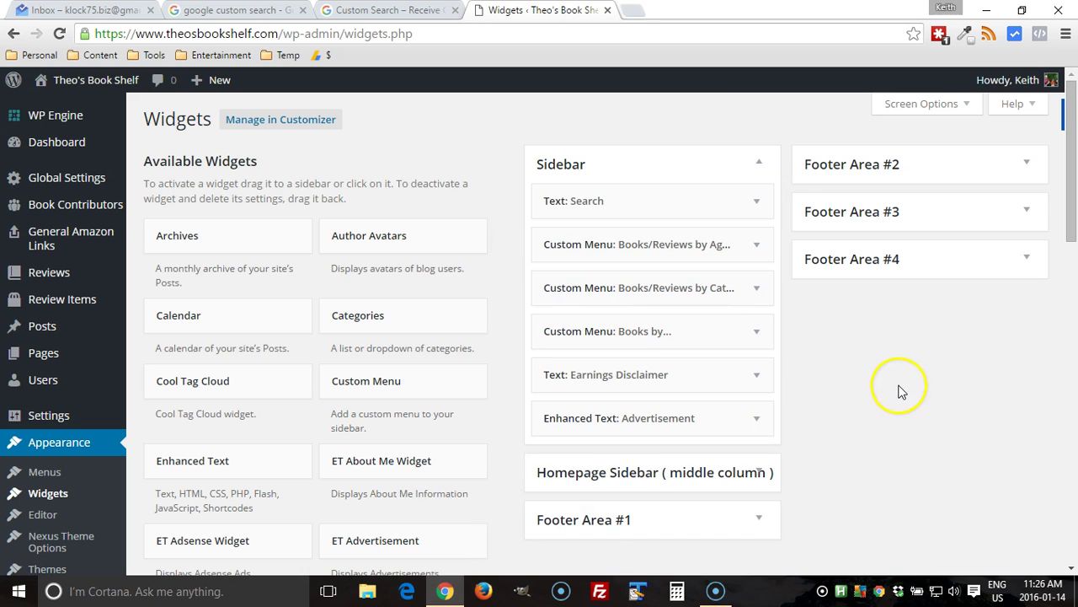
Add a Text widget to the top of the Sidebar area, above the existing Search widget.
{"action": "scroll", "coordinate": [233, 308], "scroll_direction": "down", "scroll_amount": 1}
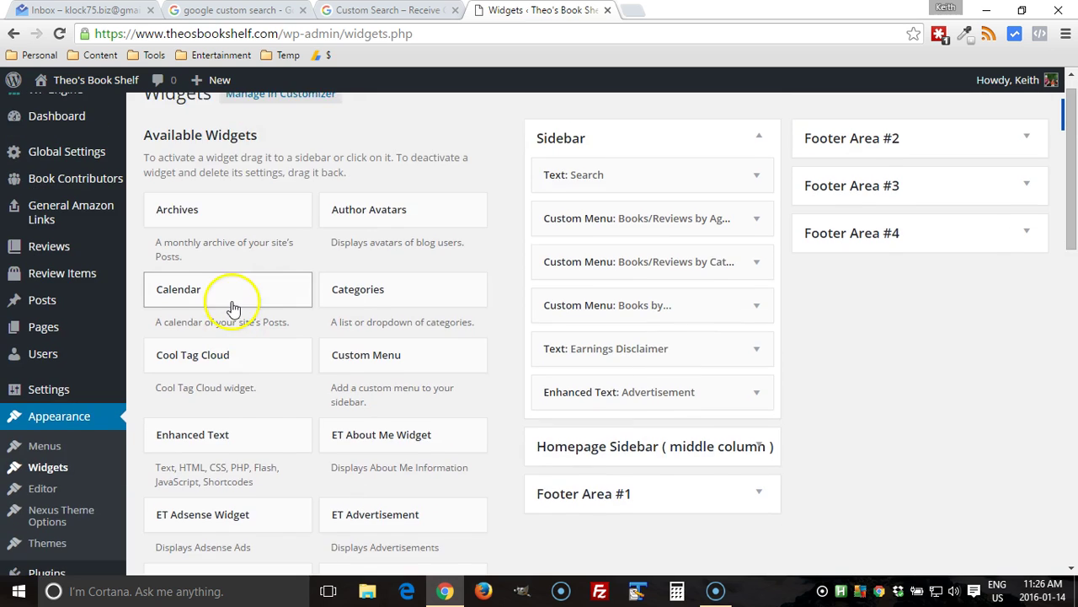
{"action": "scroll", "coordinate": [233, 308], "scroll_direction": "down", "scroll_amount": 6}
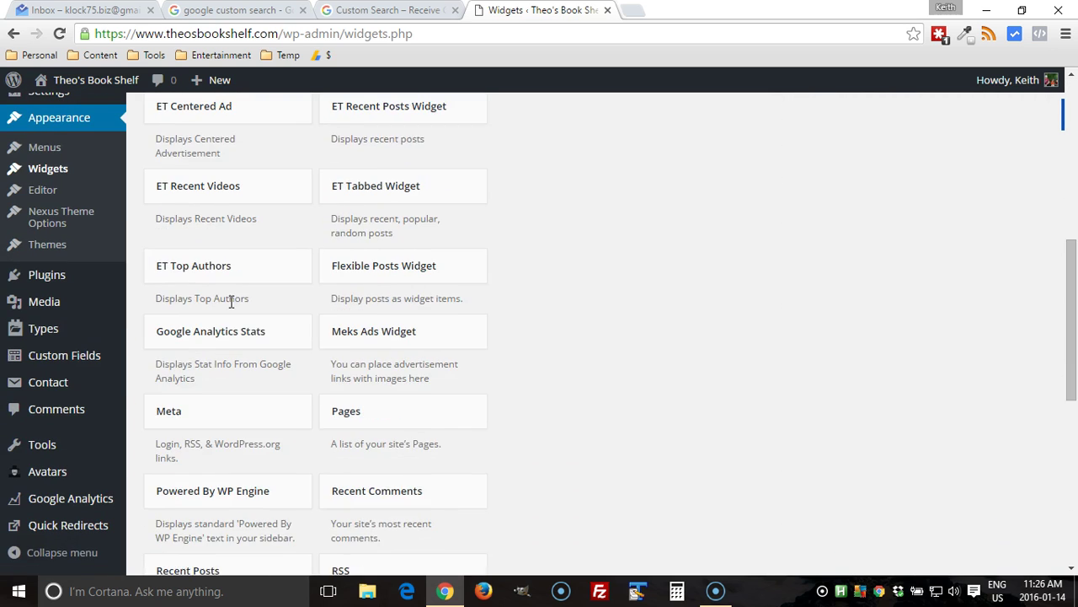
{"action": "scroll", "coordinate": [253, 325], "scroll_direction": "down", "scroll_amount": 3}
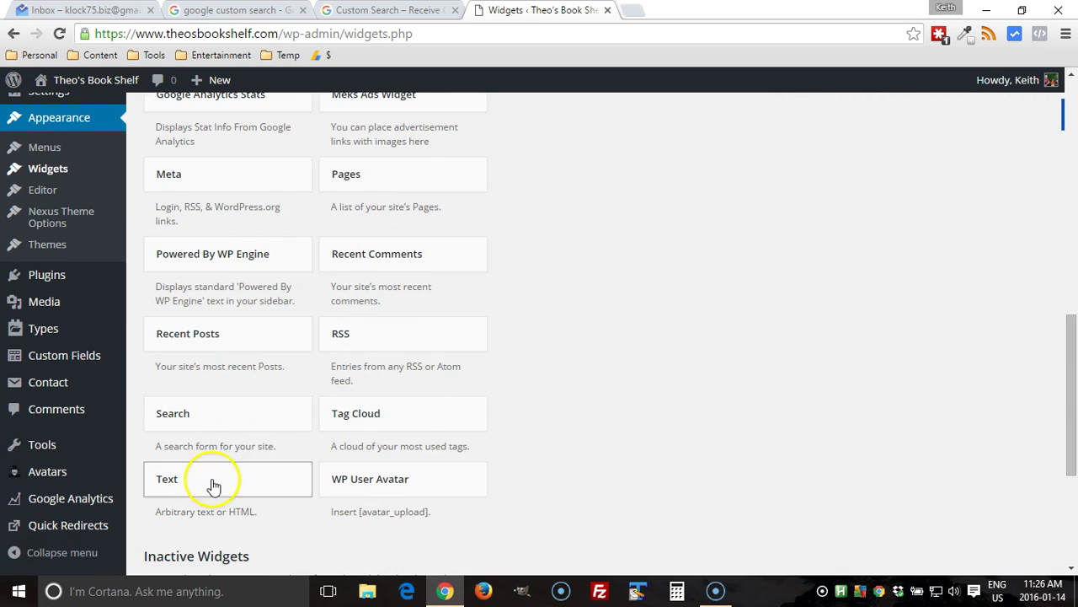
{"action": "left_click_drag", "start_coordinate": [213, 489], "coordinate": [433, 325]}
{"action": "scroll", "coordinate": [433, 325], "scroll_direction": "up", "scroll_amount": 7}
{"action": "scroll", "coordinate": [436, 330], "scroll_direction": "up", "scroll_amount": 2}
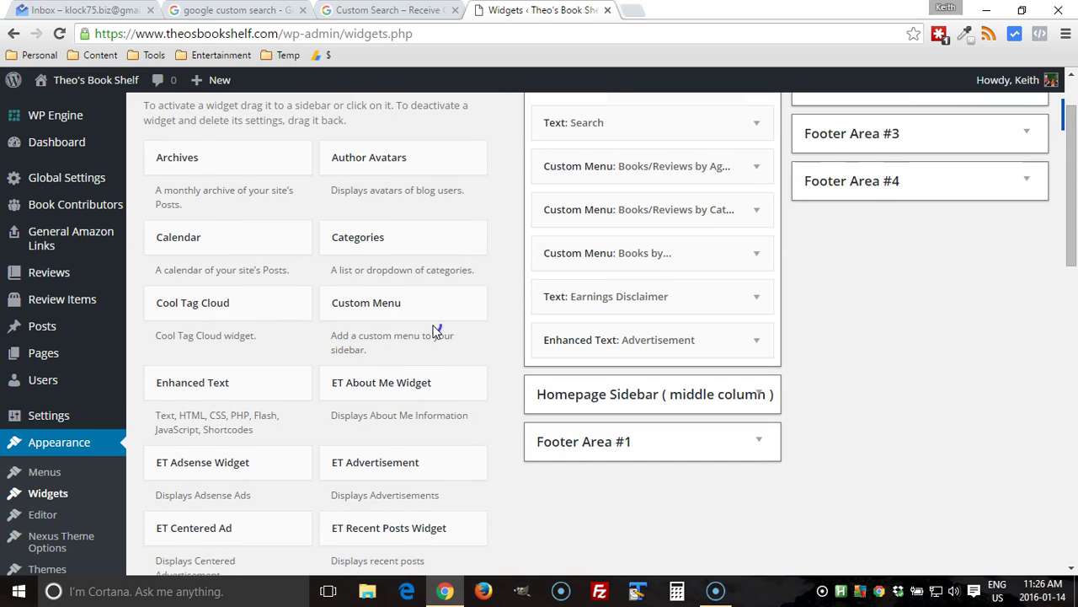
{"action": "left_click_drag", "start_coordinate": [436, 330], "coordinate": [634, 193]}
{"action": "scroll", "coordinate": [544, 216], "scroll_direction": "up", "scroll_amount": 1}
Title the added text widget New Search, and make its content field ready for input.
{"action": "left_click", "coordinate": [496, 256]}
{"action": "type", "text": "Search"}
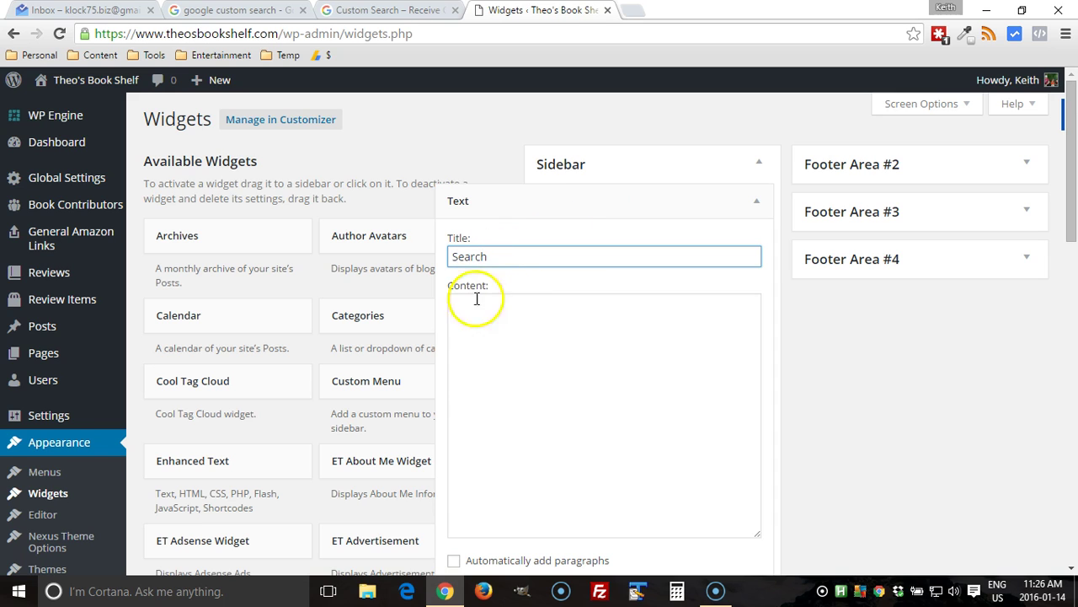
{"action": "left_click", "coordinate": [517, 378]}
{"action": "left_click", "coordinate": [456, 256]}
{"action": "type", "text": "New"}
{"action": "left_click", "coordinate": [476, 301]}
{"action": "scroll", "coordinate": [910, 374], "scroll_direction": "down", "scroll_amount": 2}
{"action": "scroll", "coordinate": [909, 374], "scroll_direction": "up", "scroll_amount": 1}
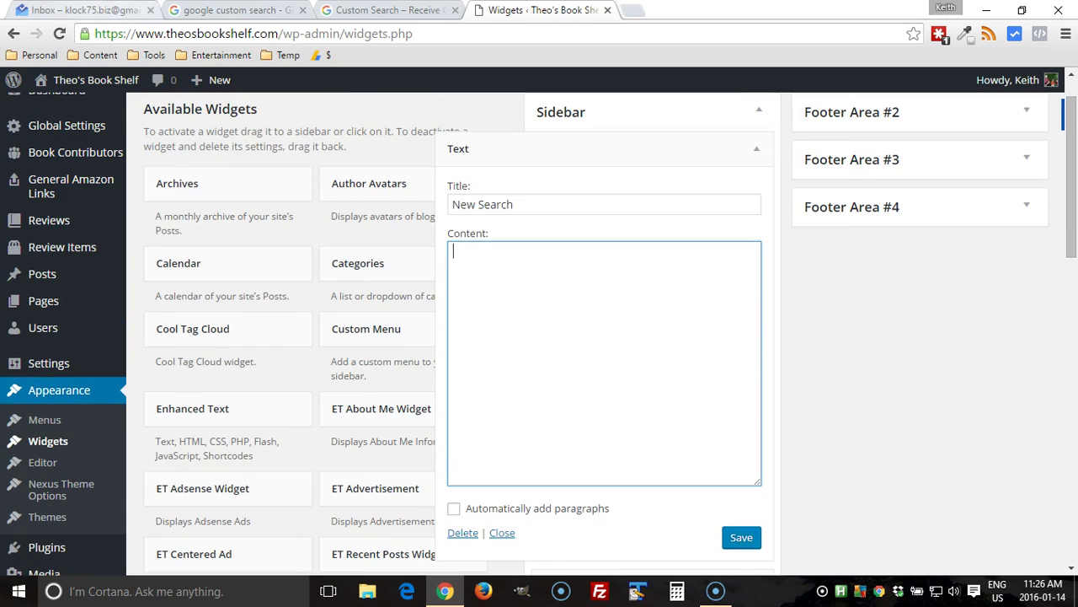
Return to Google Custom Search, dismiss the search results details and copy the whole TBS2 search box code.
{"action": "left_click", "coordinate": [360, 8]}
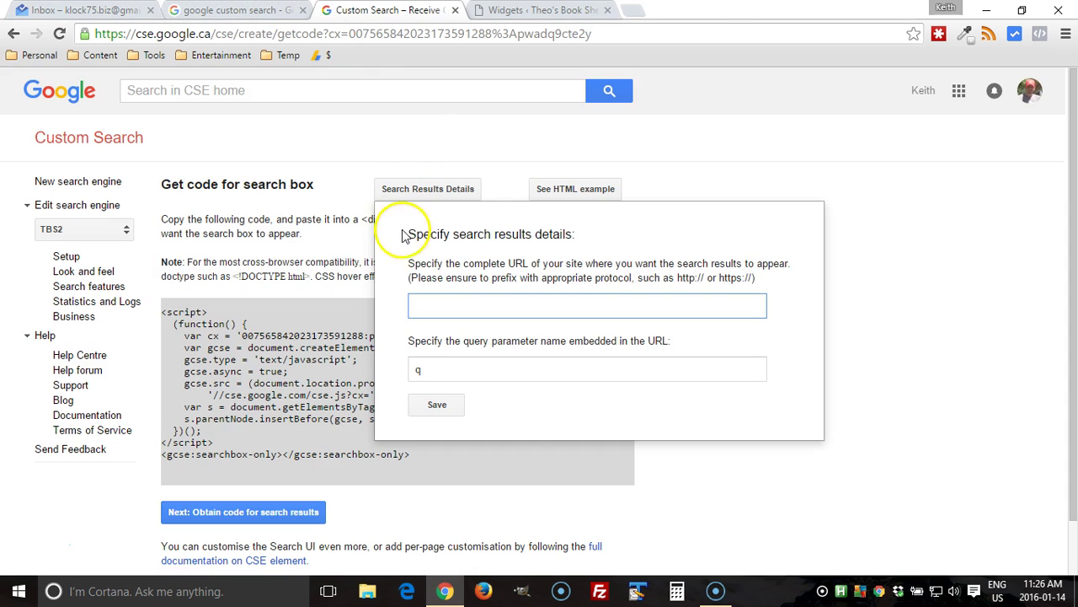
{"action": "left_click", "coordinate": [437, 405]}
{"action": "key", "text": "F5"}
{"action": "left_click", "coordinate": [179, 322]}
{"action": "key", "text": "ctrl+c"}
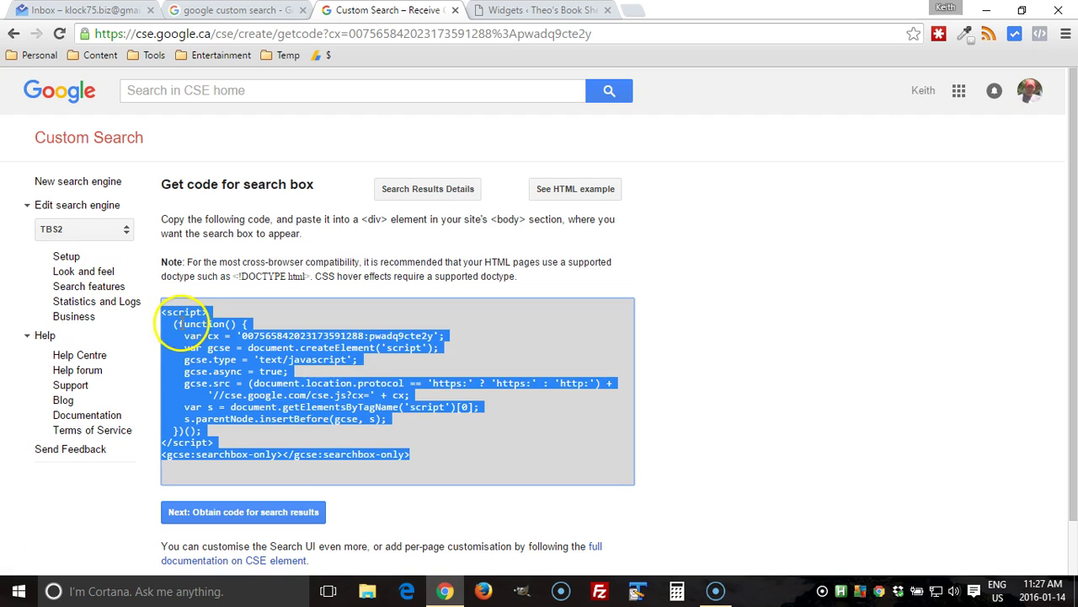
Paste the search box code into the New Search widget's content in WordPress, save the widget and collapse it.
{"action": "left_click", "coordinate": [539, 11]}
{"action": "left_click", "coordinate": [561, 342]}
{"action": "key", "text": "ctrl+v"}
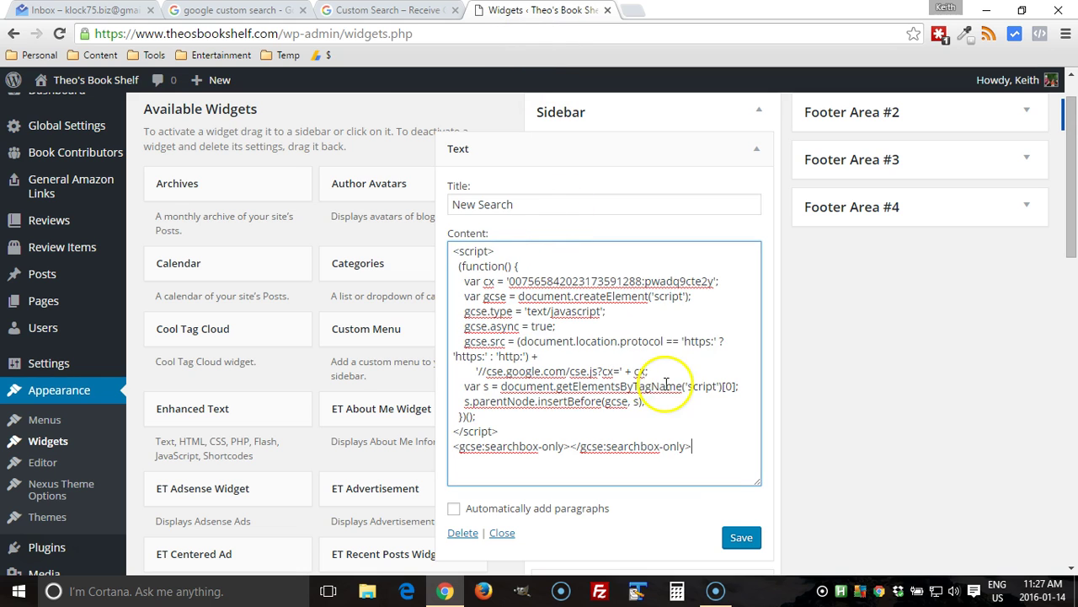
{"action": "left_click", "coordinate": [741, 537]}
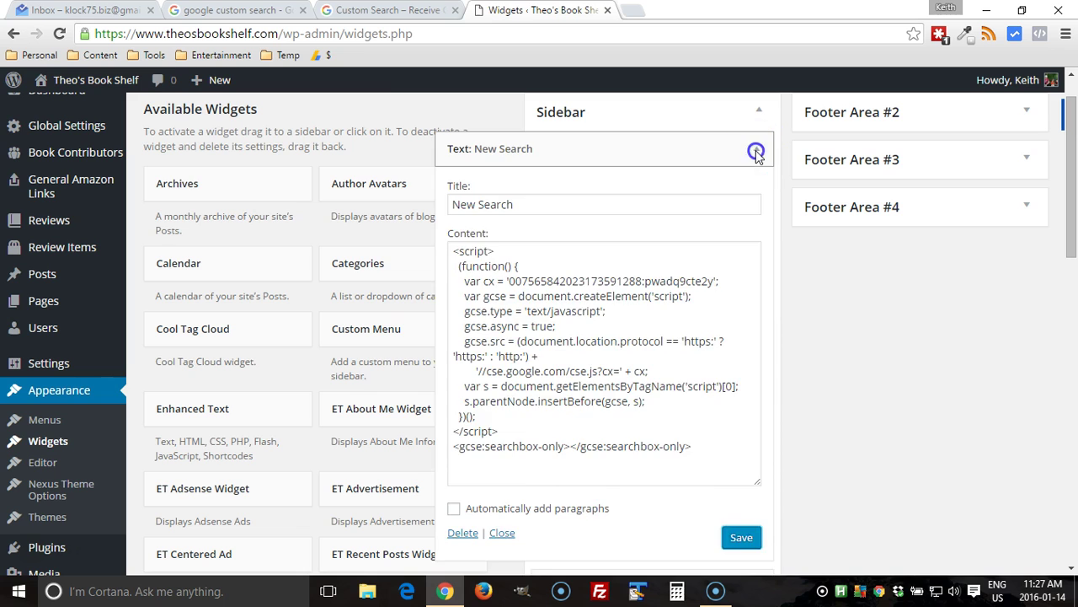
{"action": "left_click", "coordinate": [756, 149]}
Open the theosbookshelf.com home page and examine the New Search box in its sidebar, comparing with the Custom Search code page.
{"action": "mouse_move", "coordinate": [91, 78]}
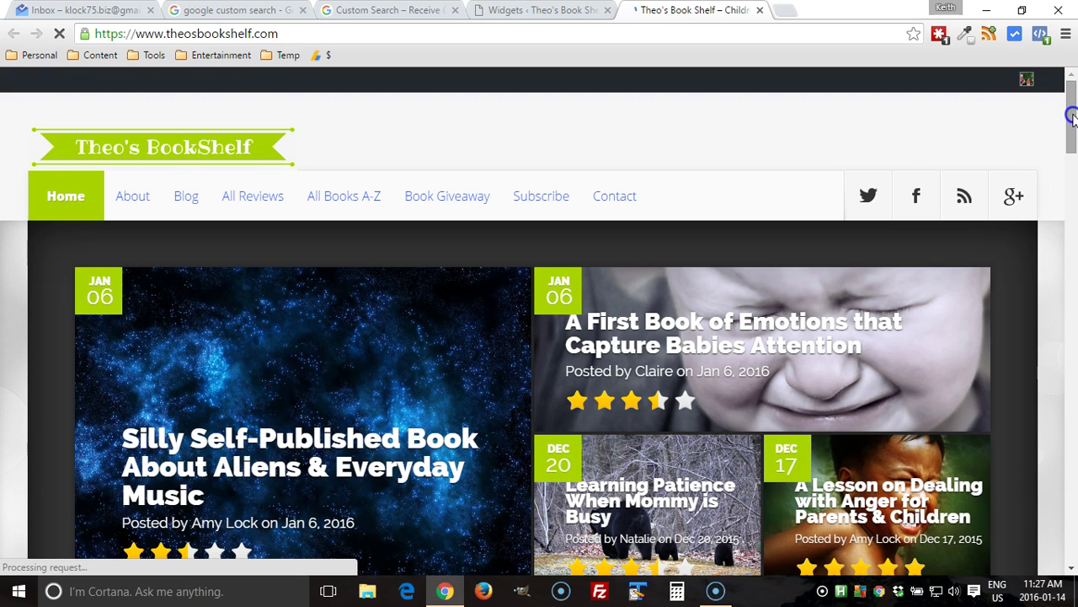
{"action": "scroll", "coordinate": [1072, 109], "scroll_direction": "down", "scroll_amount": 2}
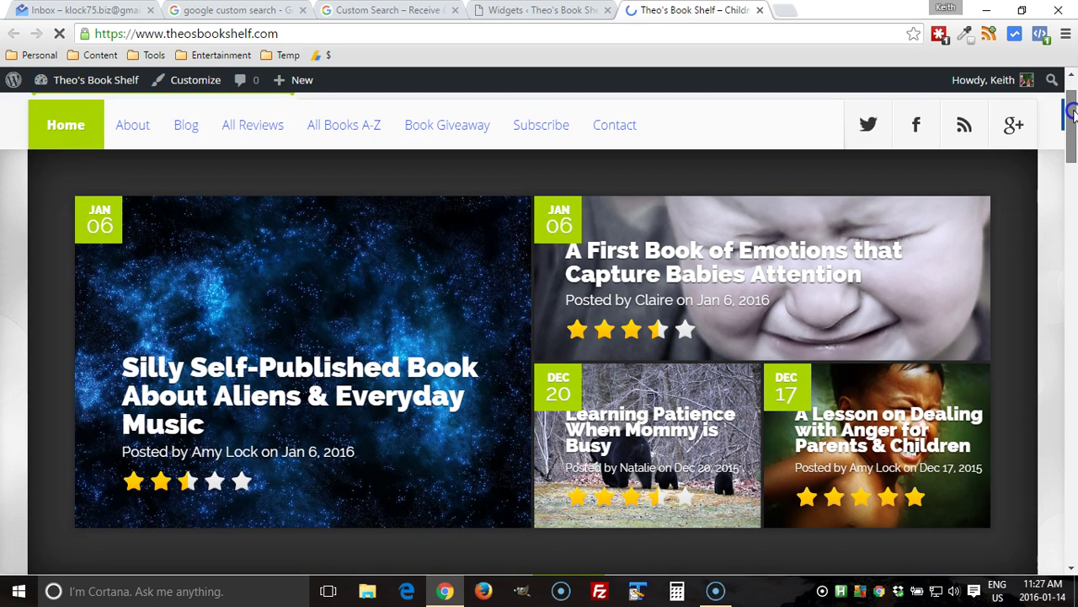
{"action": "scroll", "coordinate": [1072, 143], "scroll_direction": "down", "scroll_amount": 1}
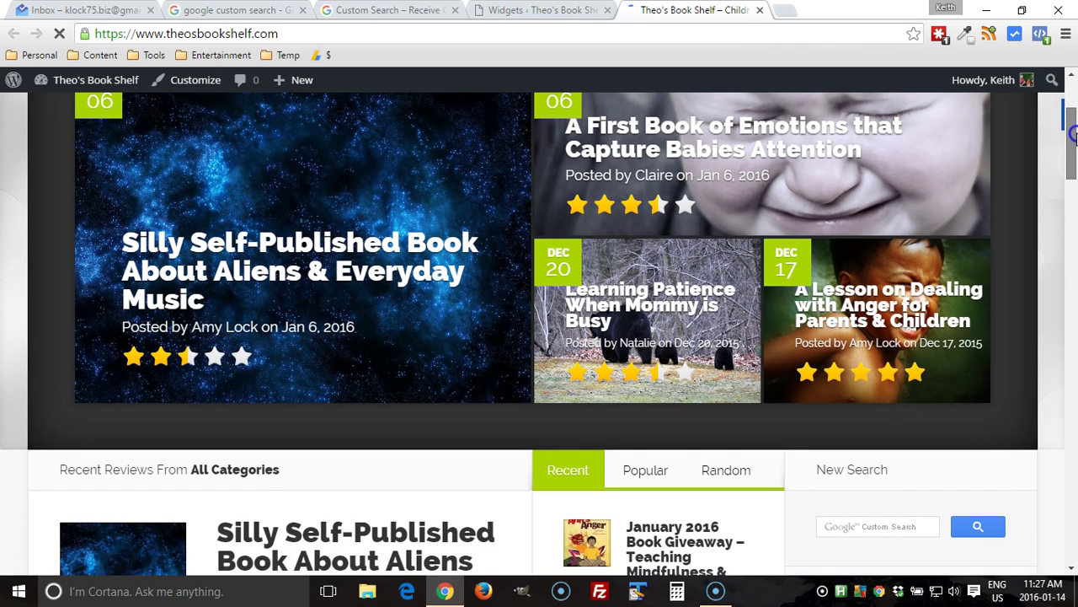
{"action": "scroll", "coordinate": [1073, 196], "scroll_direction": "down", "scroll_amount": 6}
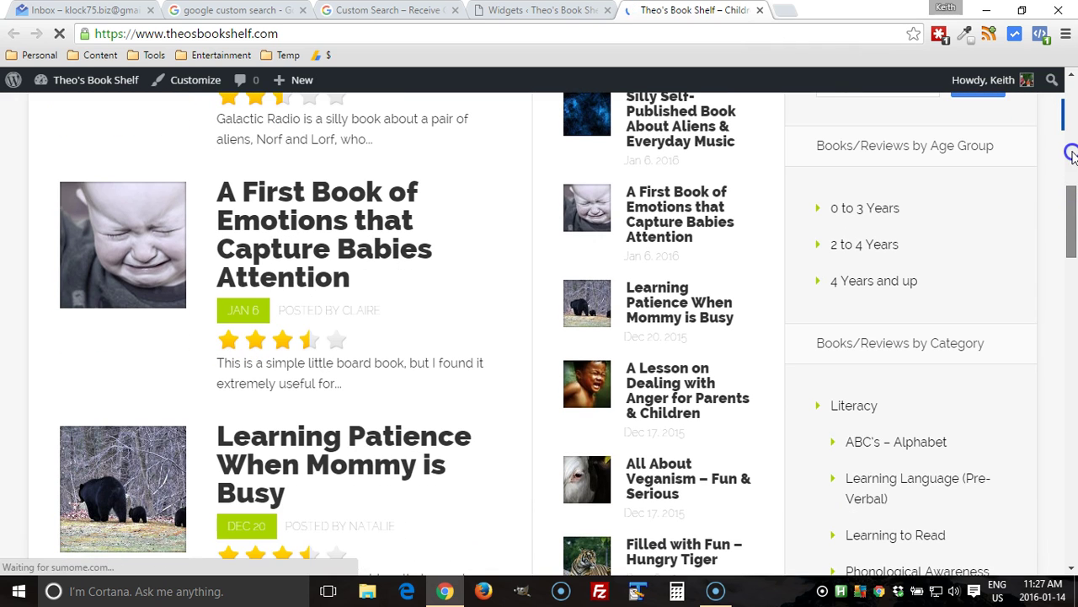
{"action": "scroll", "coordinate": [1071, 160], "scroll_direction": "up", "scroll_amount": 6}
{"action": "scroll", "coordinate": [1071, 139], "scroll_direction": "down", "scroll_amount": 2}
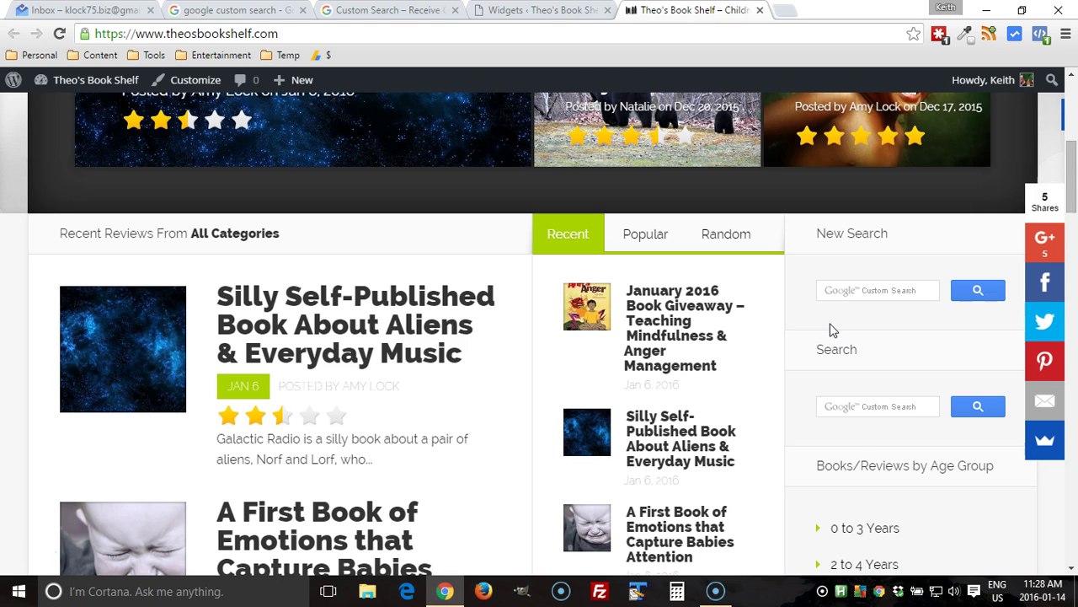
{"action": "left_click", "coordinate": [394, 12]}
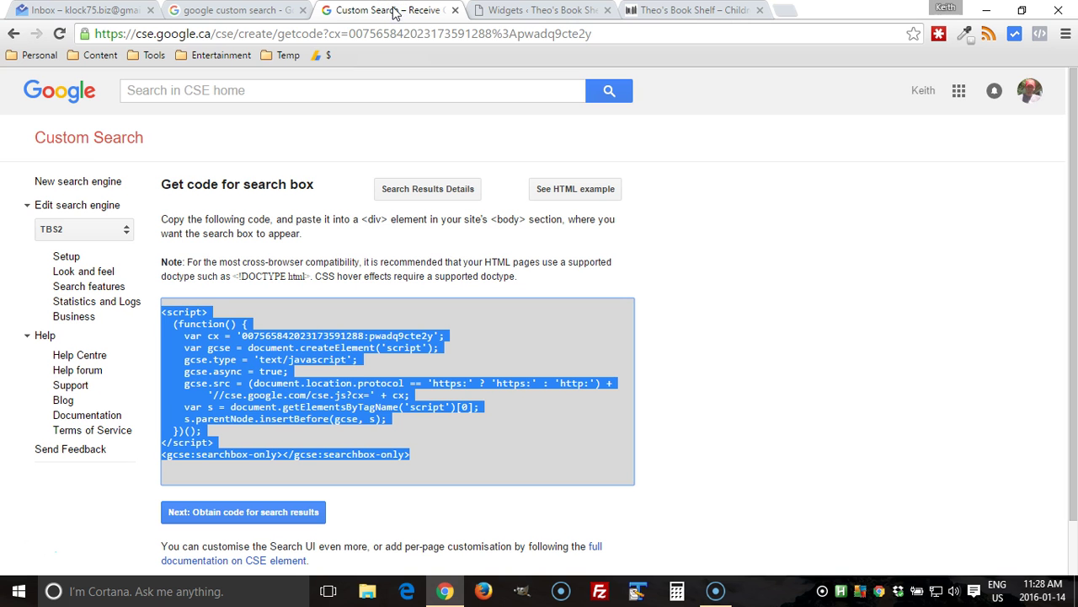
{"action": "left_click", "coordinate": [634, 12]}
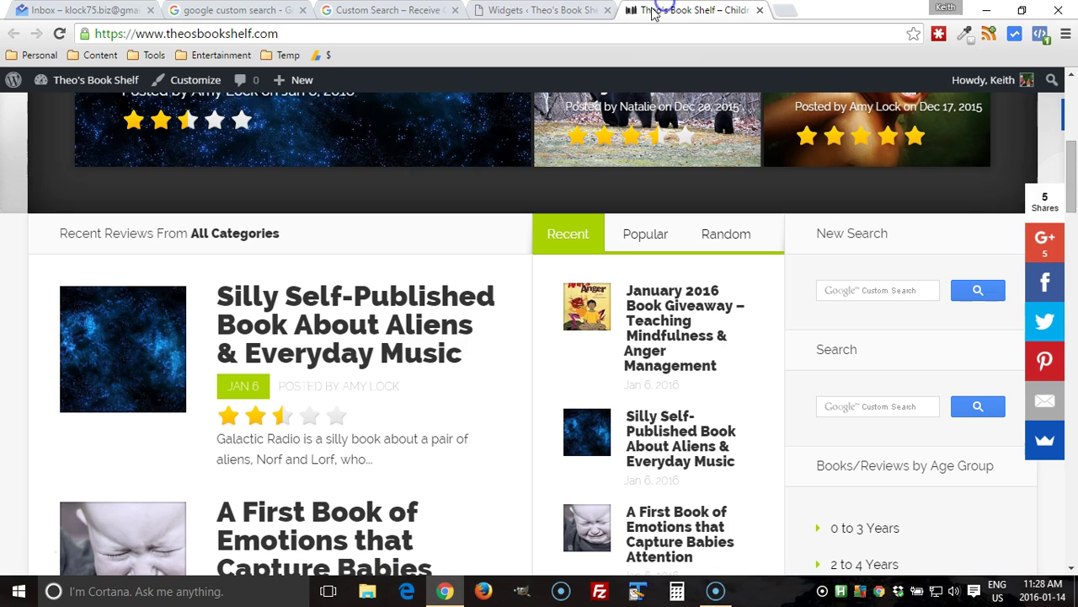
Return to the WordPress admin, add a new page and title it Results for Google CSE.
{"action": "left_click", "coordinate": [516, 10]}
{"action": "mouse_move", "coordinate": [119, 318]}
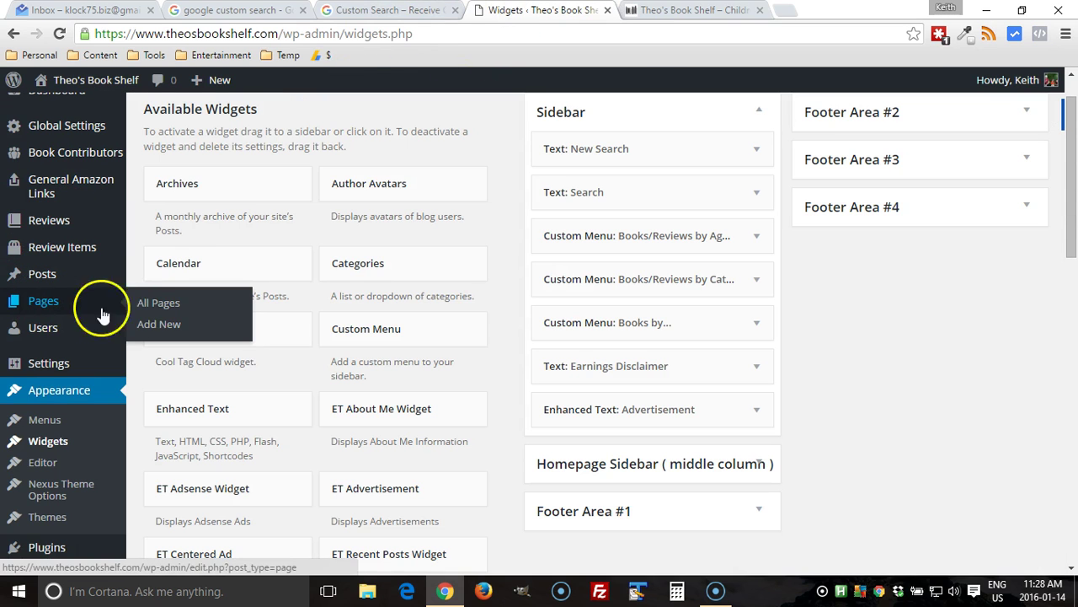
{"action": "left_click", "coordinate": [147, 331]}
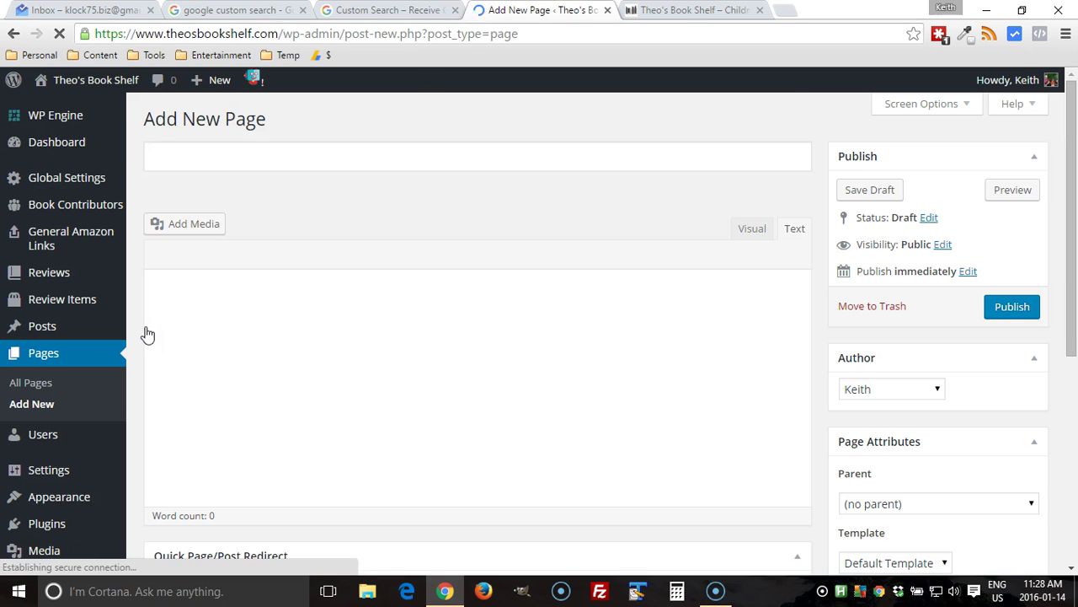
{"action": "left_click", "coordinate": [219, 159]}
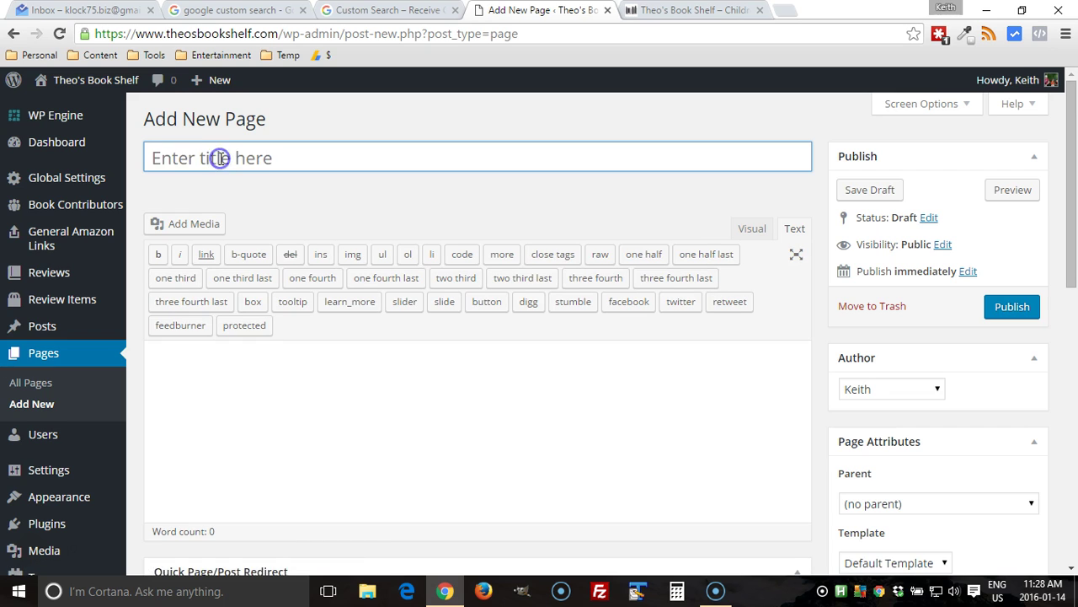
{"action": "left_click", "coordinate": [237, 156]}
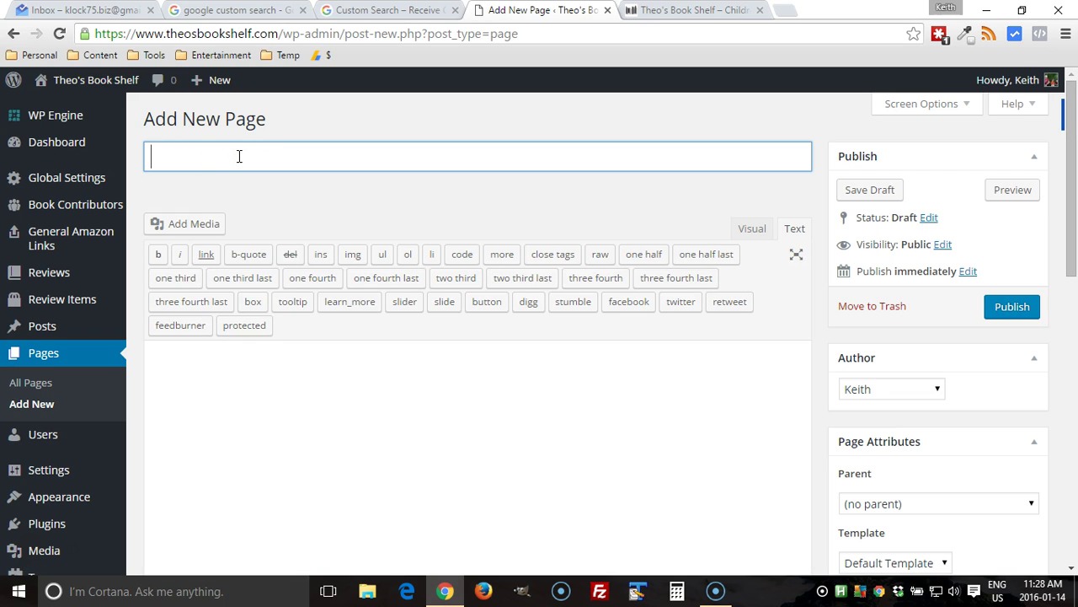
{"action": "type", "text": "Results for GCS"}
{"action": "left_click", "coordinate": [258, 156]}
{"action": "type", "text": "oogle CS"}
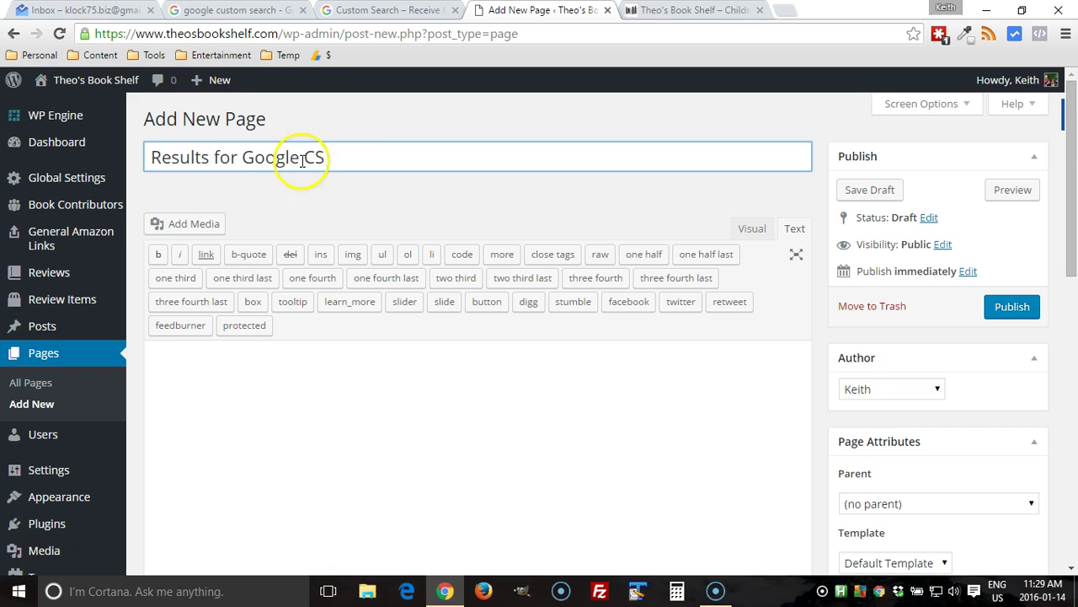
{"action": "left_click", "coordinate": [338, 163]}
{"action": "type", "text": "E"}
{"action": "left_click", "coordinate": [356, 374]}
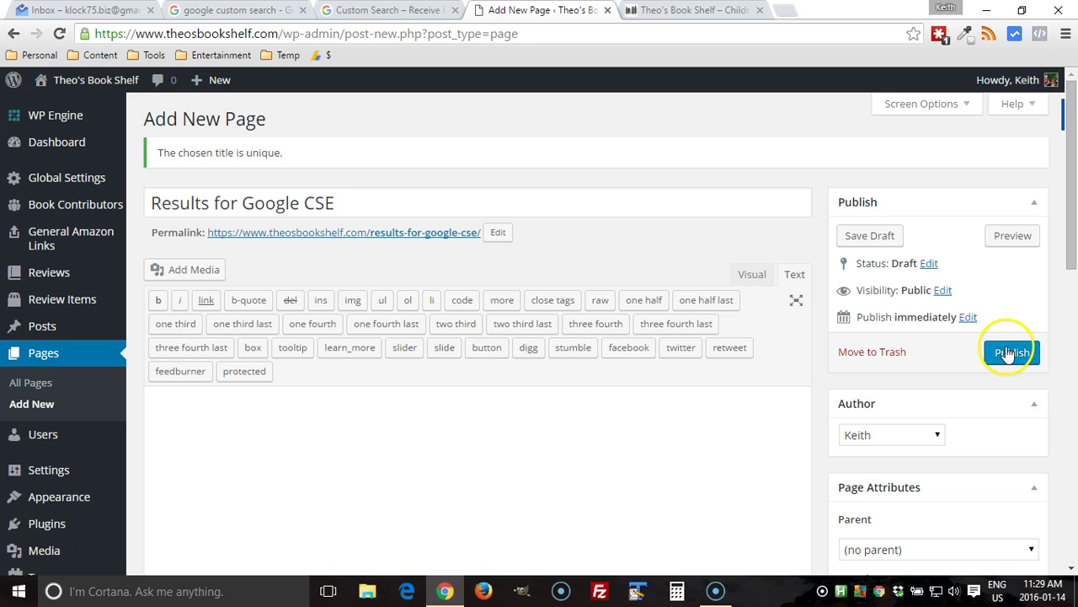
Publish the Results for Google CSE page and copy its permalink address.
{"action": "left_click", "coordinate": [990, 353]}
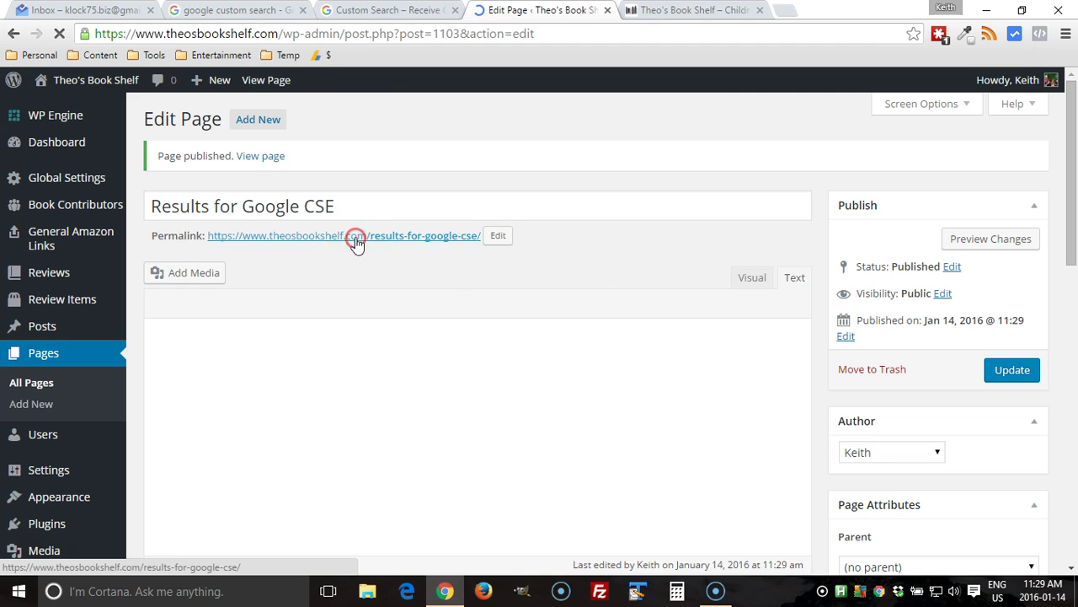
{"action": "right_click", "coordinate": [358, 241]}
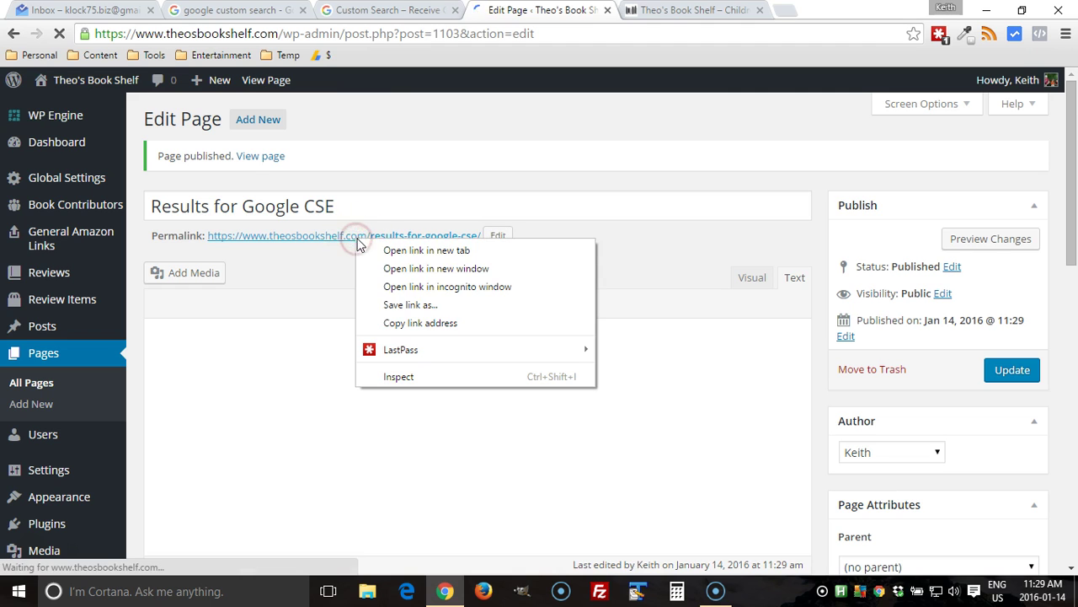
{"action": "left_click", "coordinate": [431, 324]}
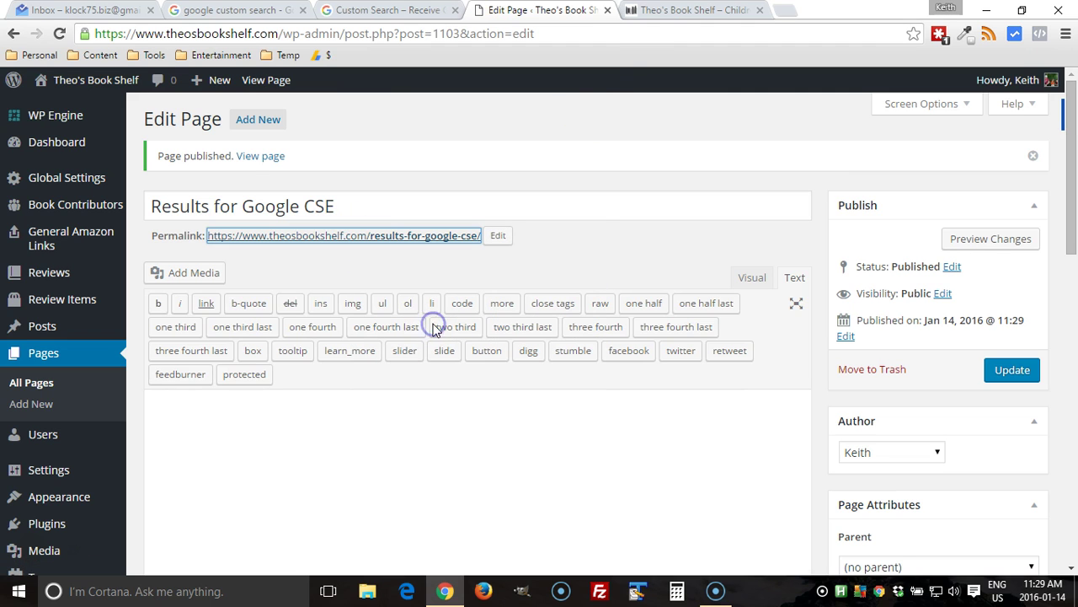
In Google Custom Search, paste the copied page address as the URL where search results appear, and save the search results details.
{"action": "left_click", "coordinate": [377, 11]}
{"action": "left_click", "coordinate": [423, 182]}
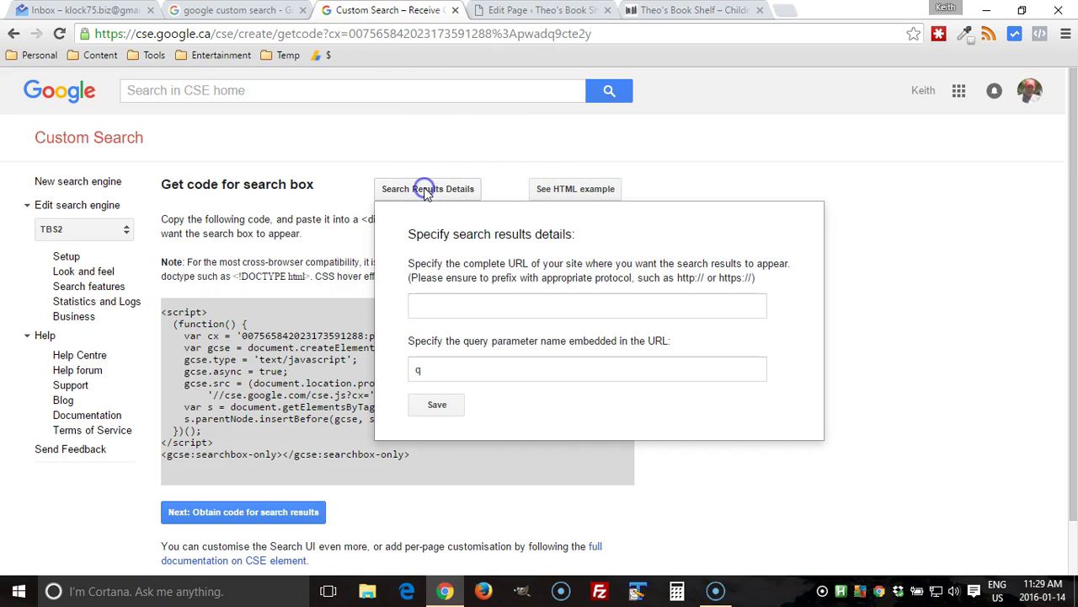
{"action": "right_click", "coordinate": [445, 308]}
{"action": "left_click", "coordinate": [493, 399]}
{"action": "left_click", "coordinate": [434, 404]}
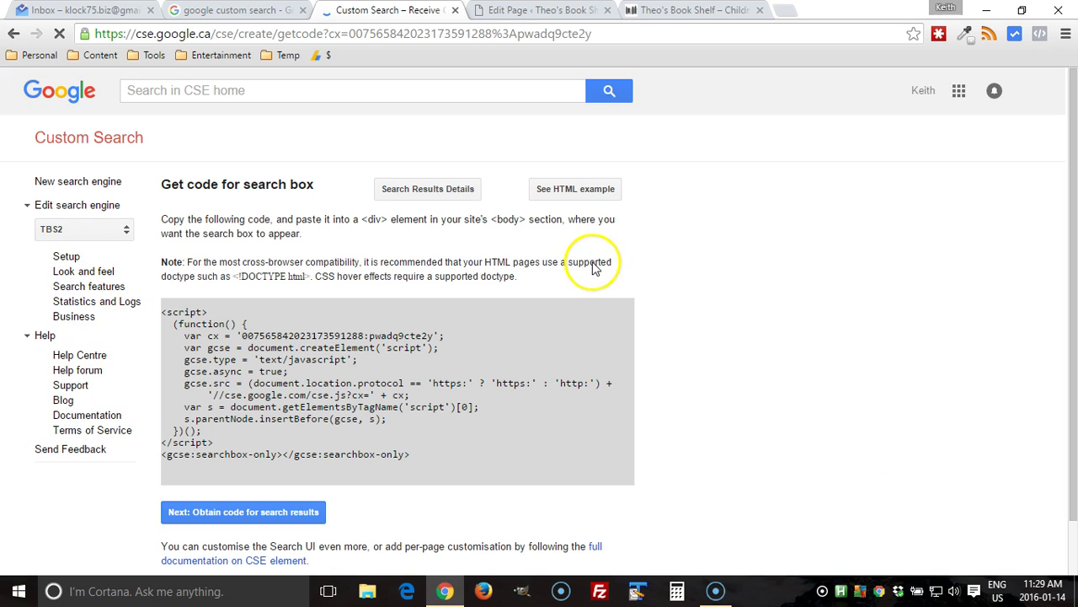
Obtain the TBS2 code for search results and copy the whole script.
{"action": "scroll", "coordinate": [728, 307], "scroll_direction": "down", "scroll_amount": 1}
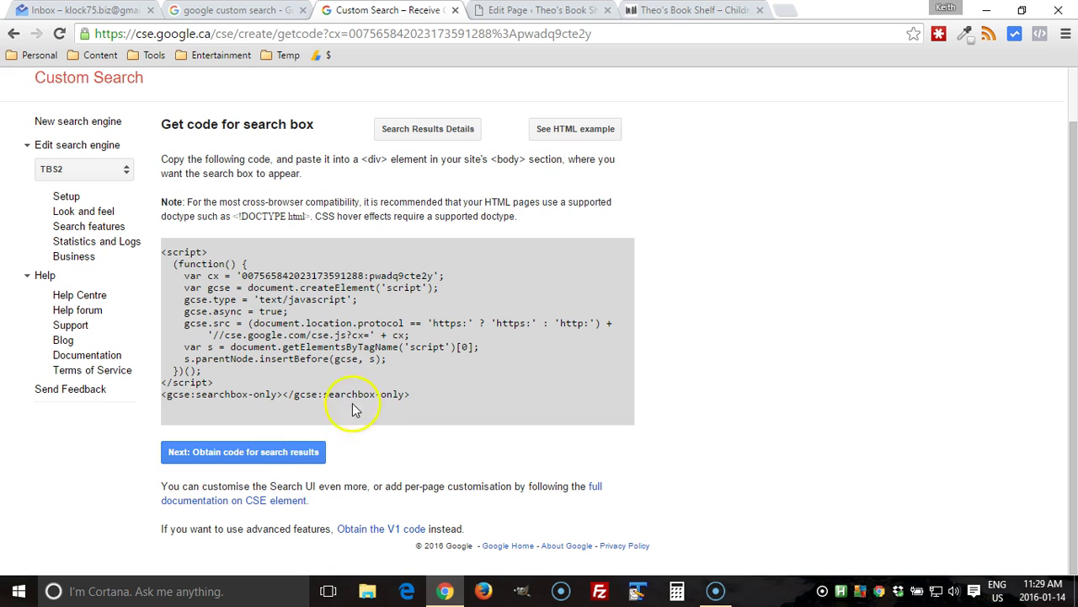
{"action": "left_click", "coordinate": [283, 451]}
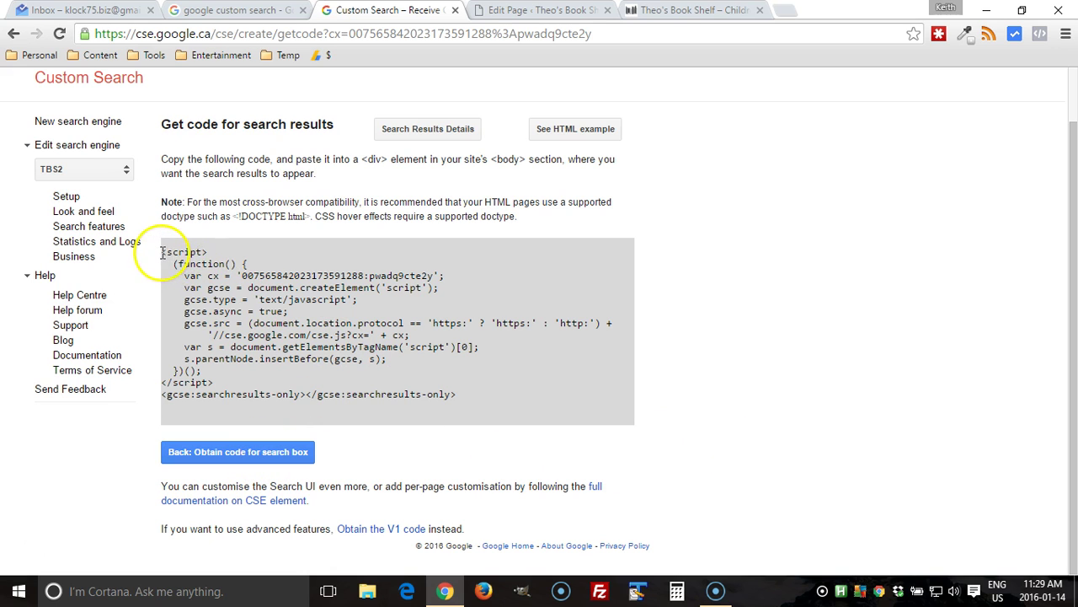
{"action": "left_click_drag", "start_coordinate": [162, 251], "coordinate": [410, 409]}
{"action": "key", "text": "ctrl+c"}
{"action": "right_click", "coordinate": [354, 338]}
{"action": "left_click", "coordinate": [364, 344]}
Paste the search results code into the content of the Results for Google CSE page in WordPress and update the page.
{"action": "left_click", "coordinate": [539, 10]}
{"action": "scroll", "coordinate": [341, 311], "scroll_direction": "down", "scroll_amount": 3}
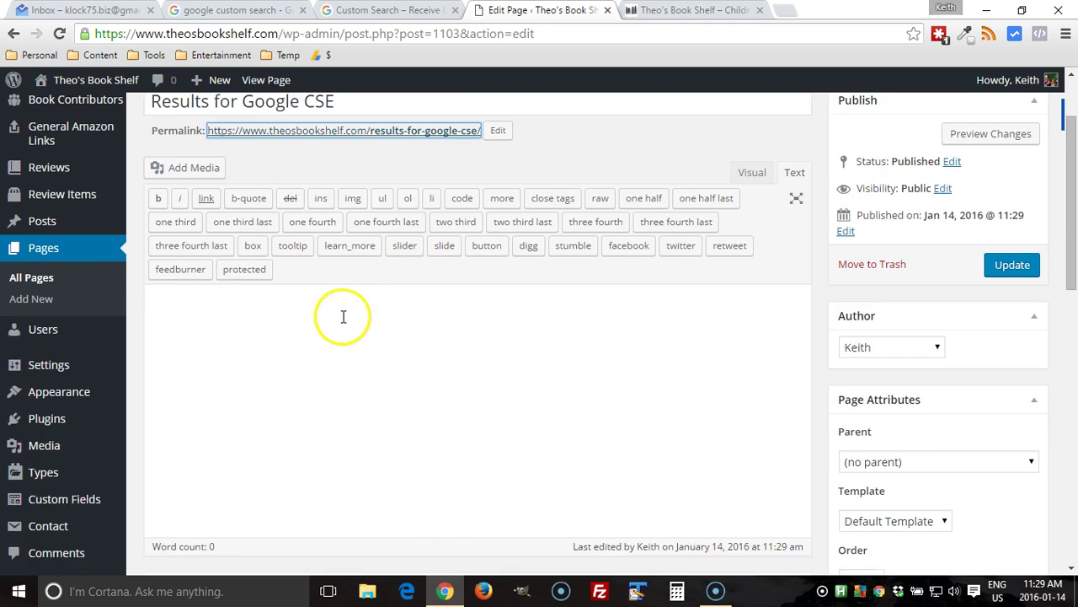
{"action": "right_click", "coordinate": [331, 305]}
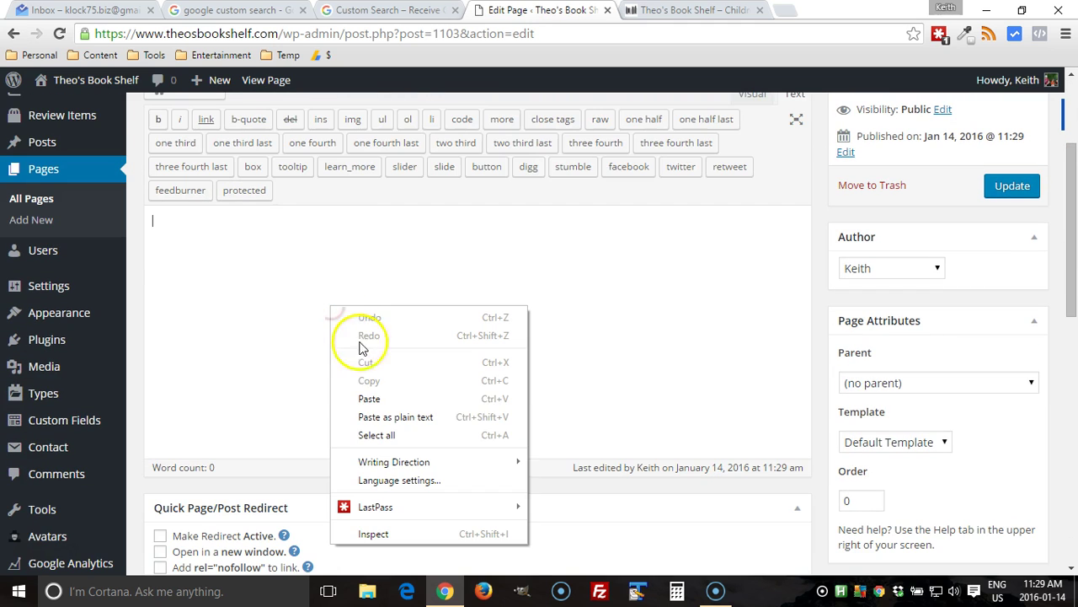
{"action": "left_click", "coordinate": [374, 399]}
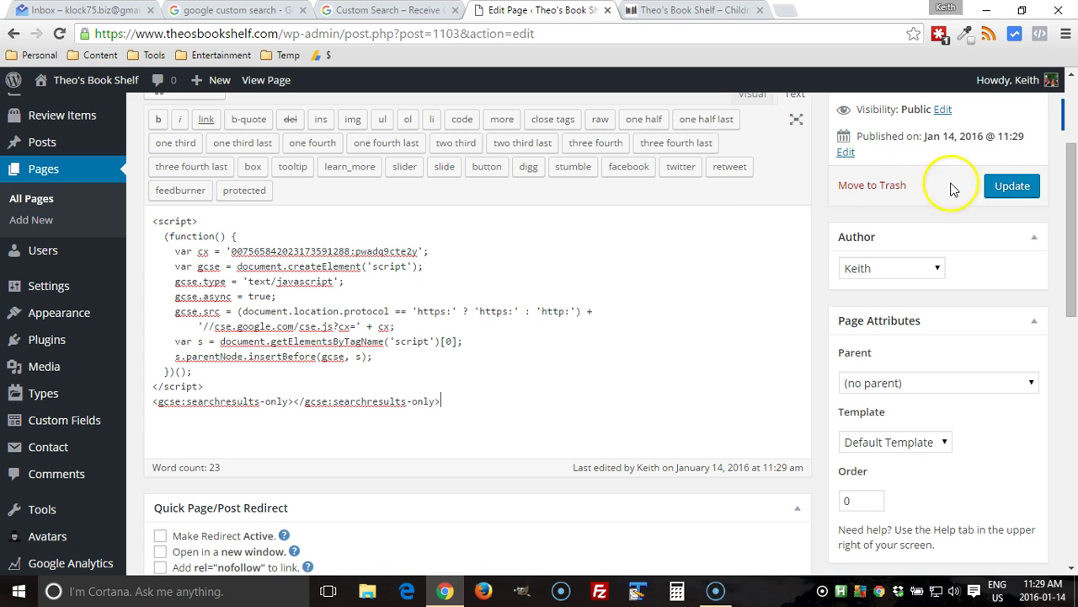
{"action": "left_click", "coordinate": [1008, 186]}
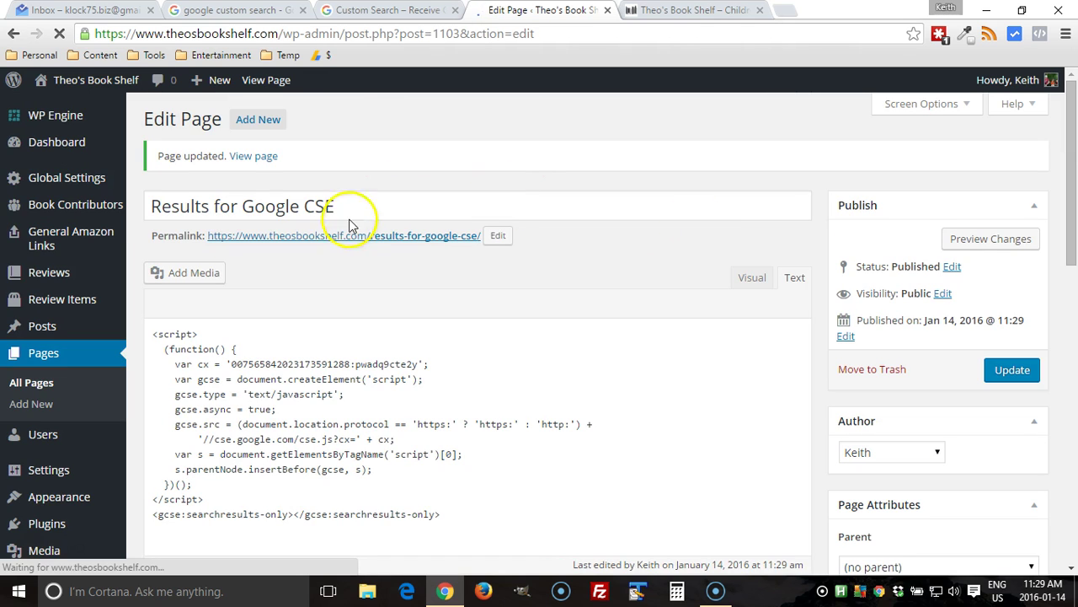
Open the published Results for Google CSE page and search for book with the New Search box in its sidebar.
{"action": "left_click", "coordinate": [349, 239]}
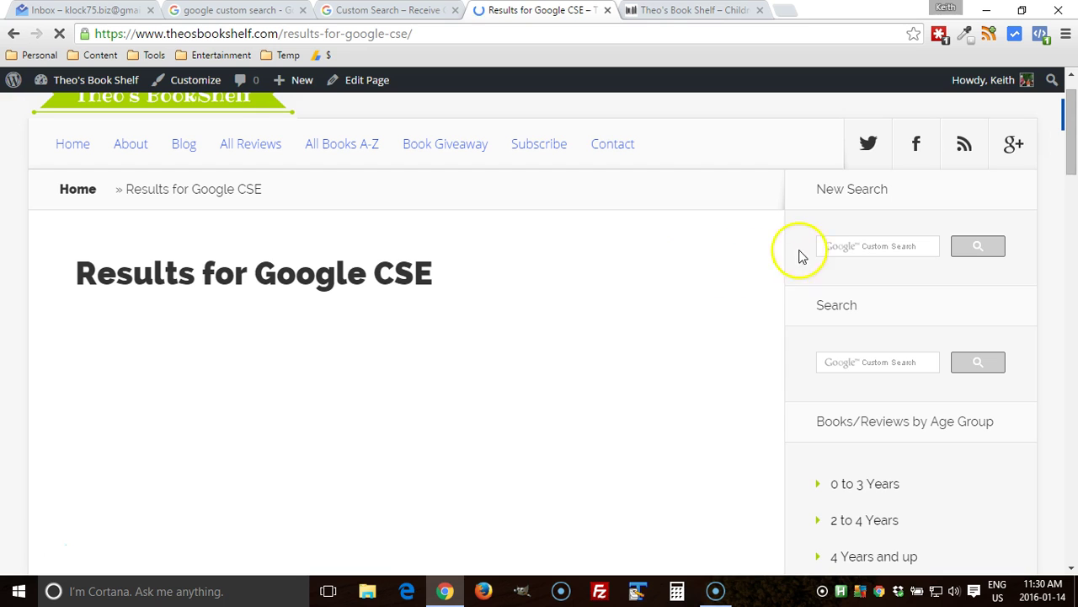
{"action": "left_click", "coordinate": [881, 245]}
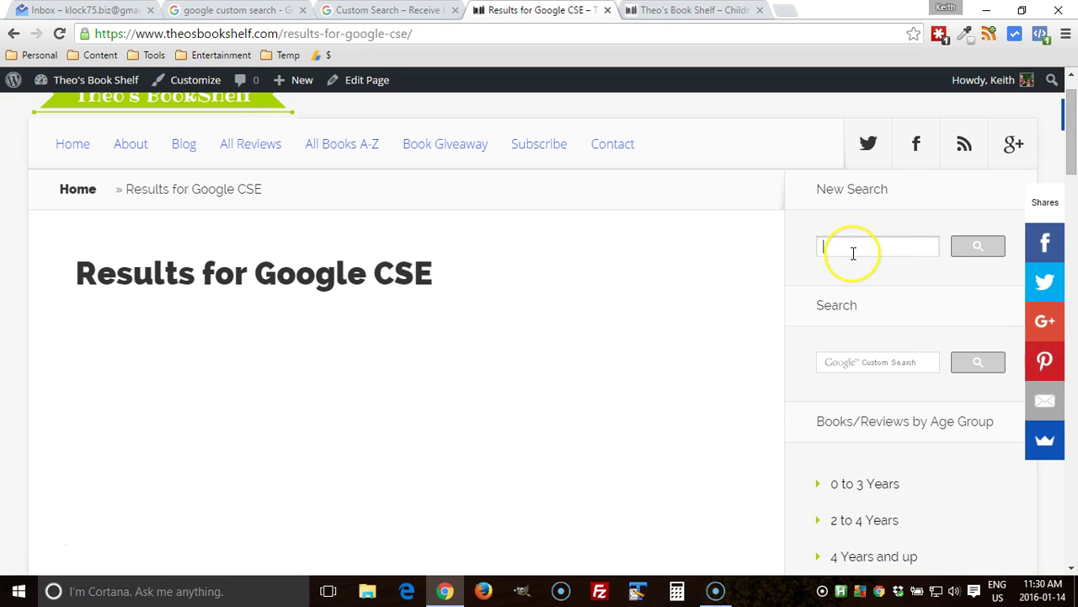
{"action": "type", "text": "book"}
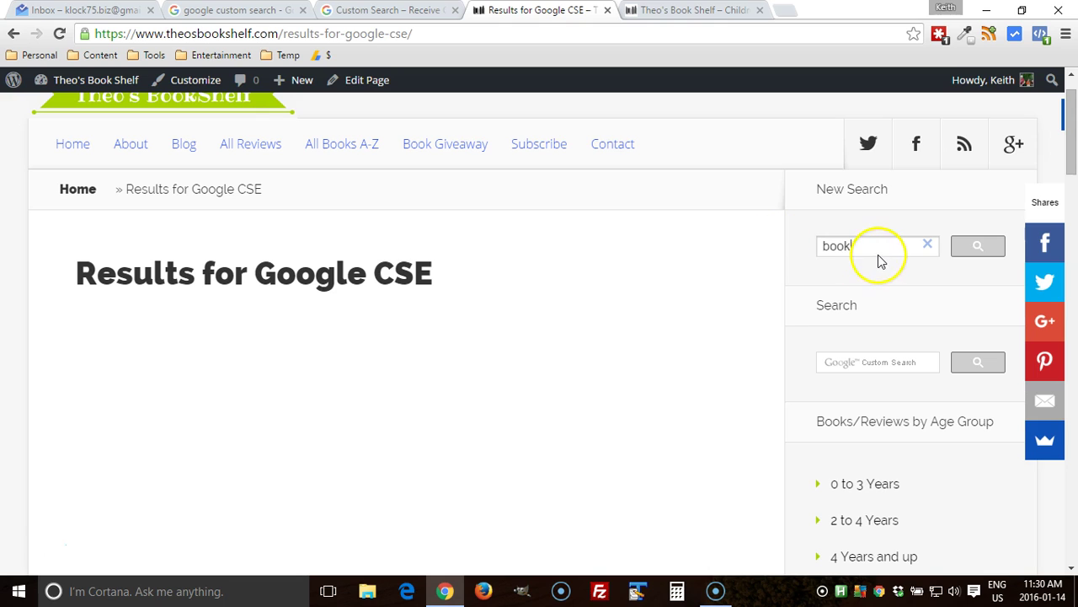
{"action": "left_click", "coordinate": [979, 252]}
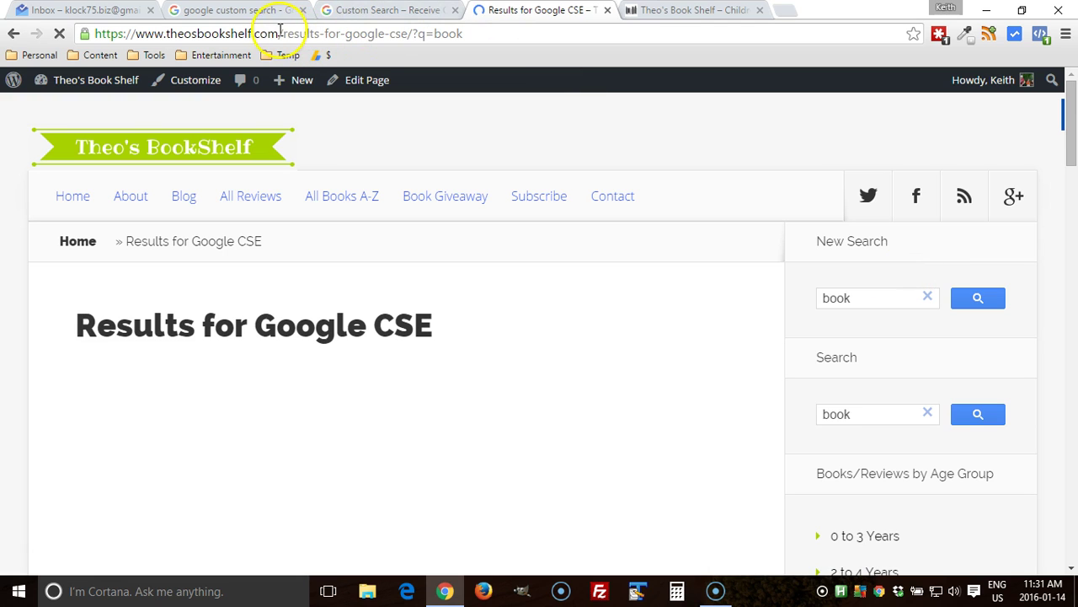
Highlight the query parameter in the results page's address and examine the search results shown on the page.
{"action": "left_click_drag", "start_coordinate": [278, 33], "coordinate": [468, 35]}
{"action": "left_click", "coordinate": [421, 33]}
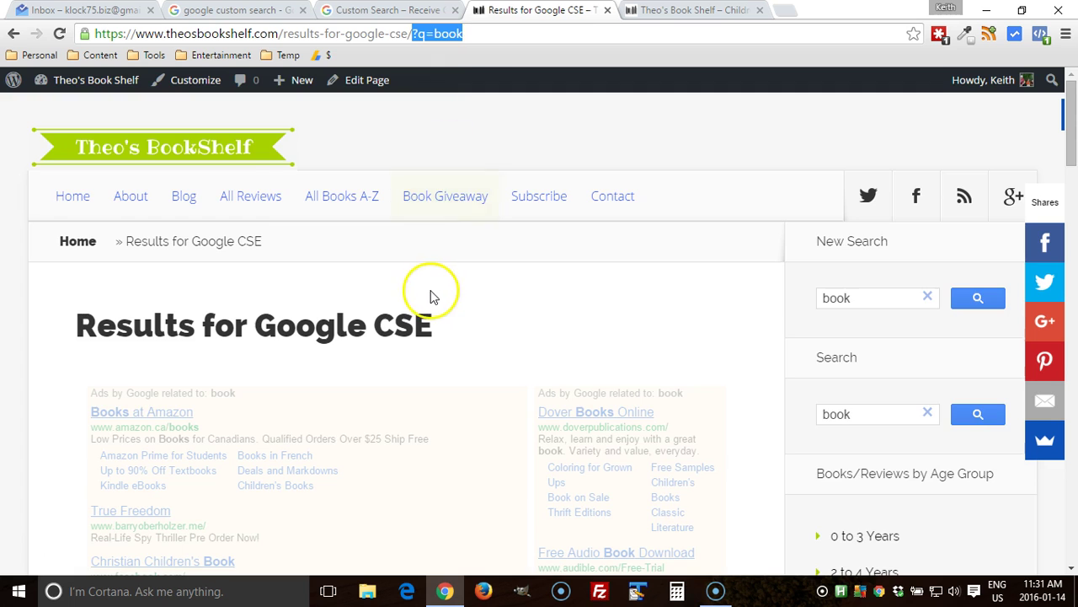
{"action": "scroll", "coordinate": [429, 292], "scroll_direction": "down", "scroll_amount": 5}
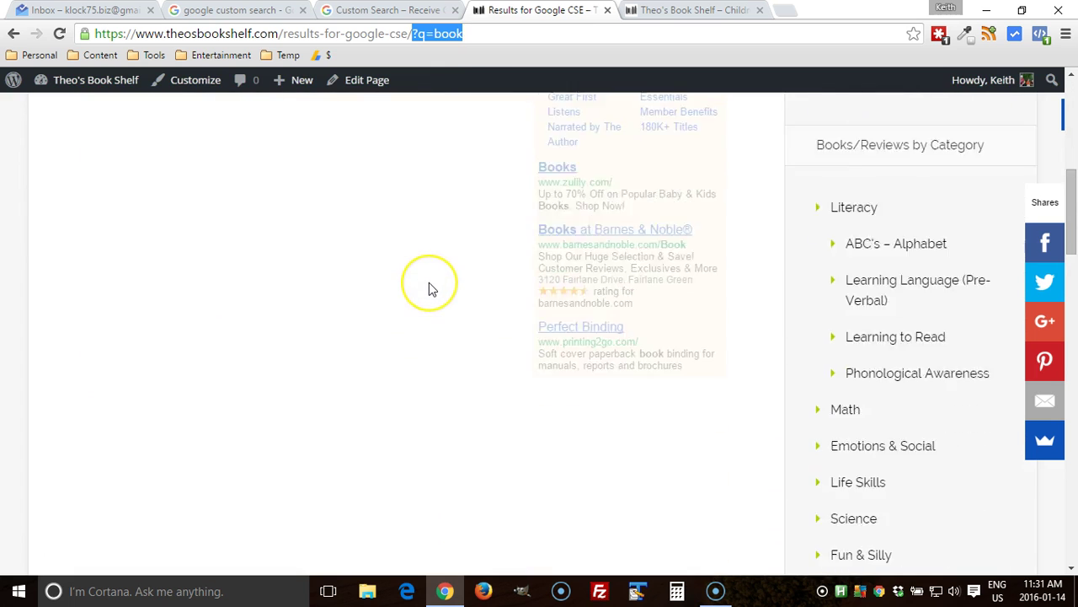
{"action": "scroll", "coordinate": [429, 289], "scroll_direction": "up", "scroll_amount": 5}
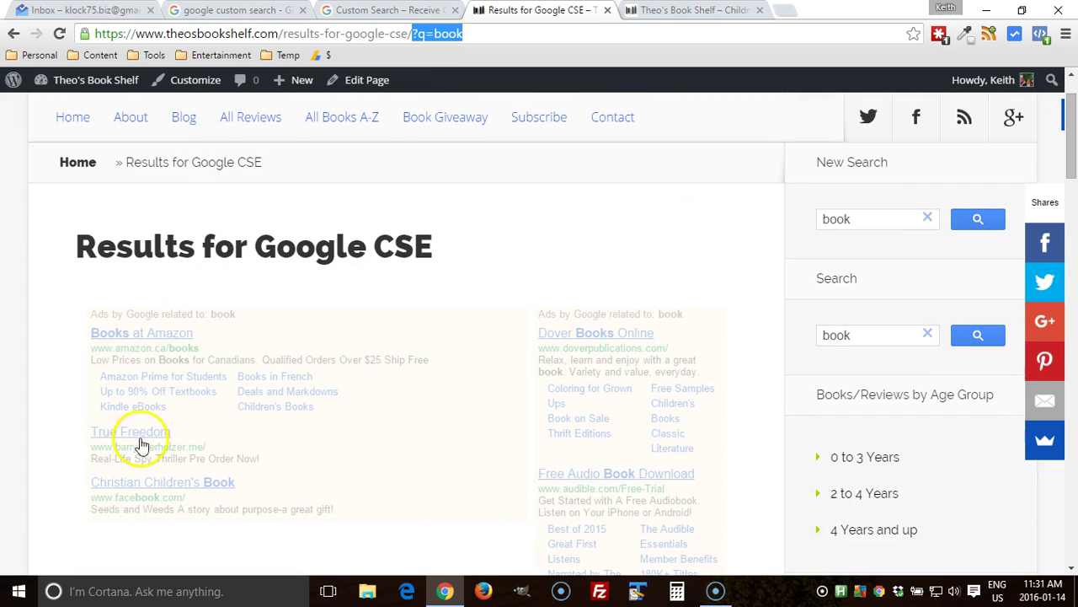
{"action": "scroll", "coordinate": [421, 312], "scroll_direction": "up", "scroll_amount": 1}
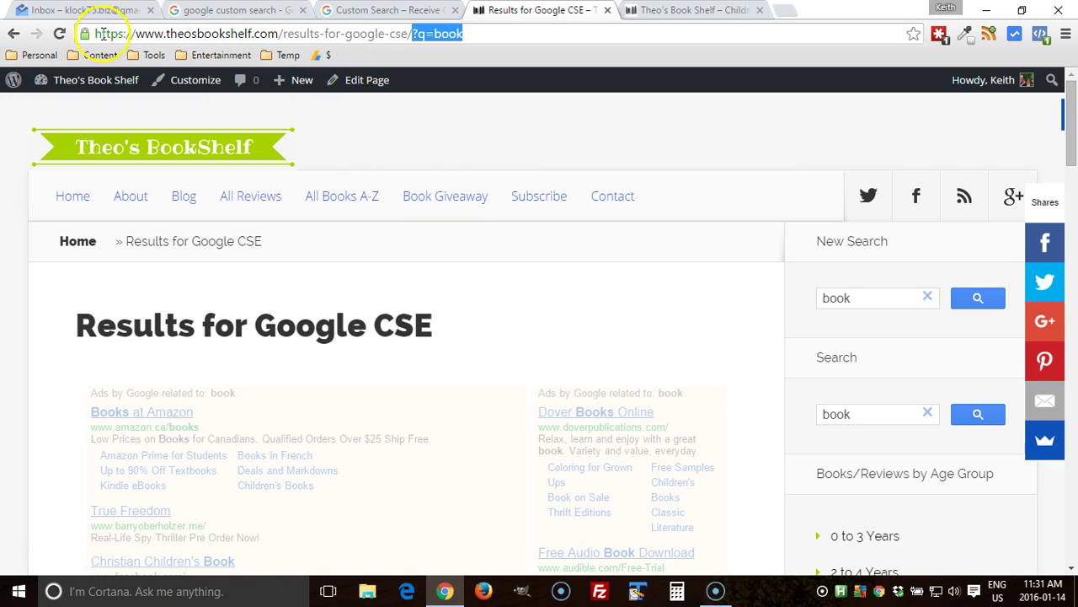